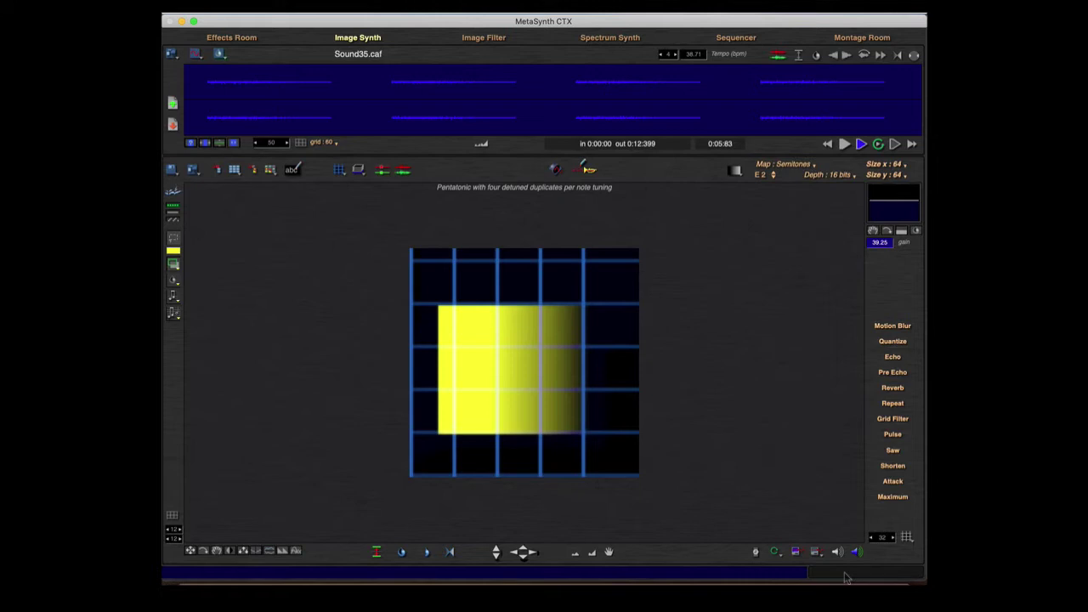
Step: Play back the yellow gradient image to preview its sound
{"action": "key", "text": "space"}
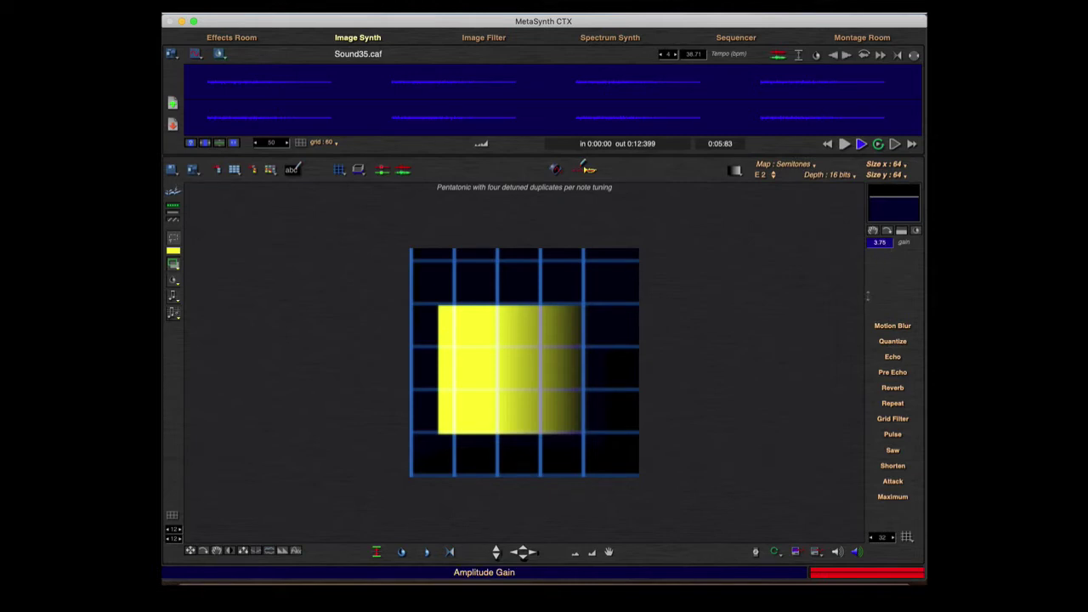
{"action": "left_click", "coordinate": [868, 296]}
{"action": "key", "text": "space"}
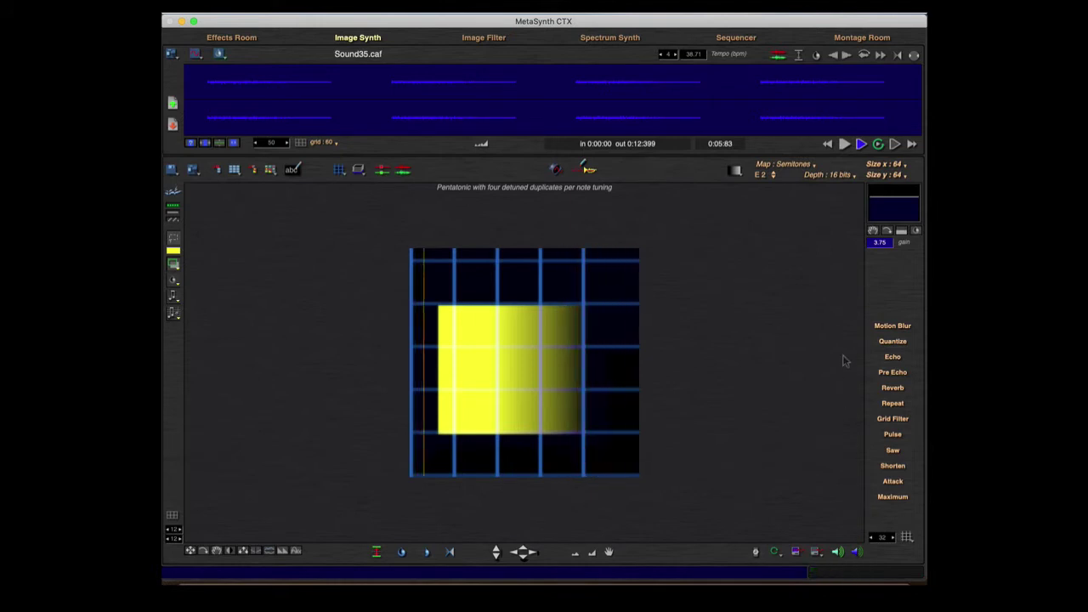
Step: Drag the Image Synth amplitude gain down to 28.17
{"action": "left_click_drag", "start_coordinate": [879, 242], "coordinate": [870, 195]}
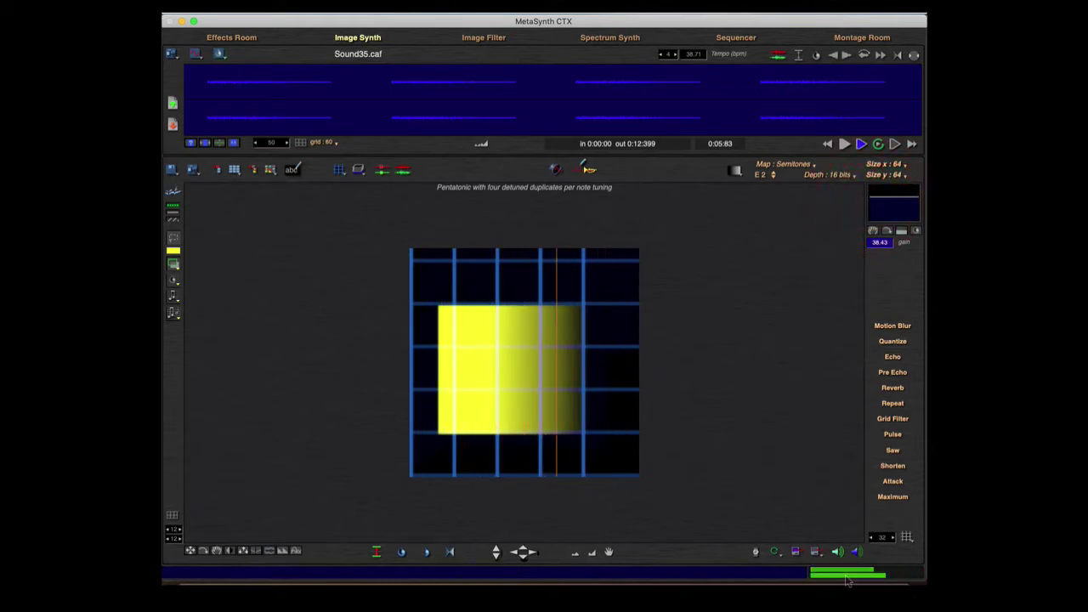
{"action": "left_click_drag", "start_coordinate": [879, 242], "coordinate": [875, 255]}
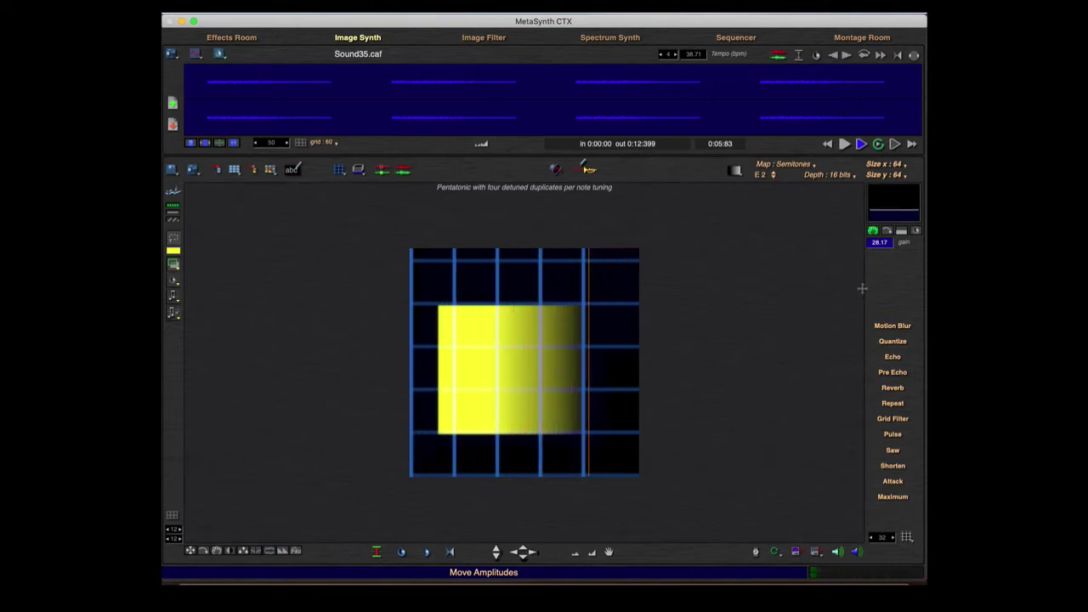
{"action": "left_click", "coordinate": [862, 289]}
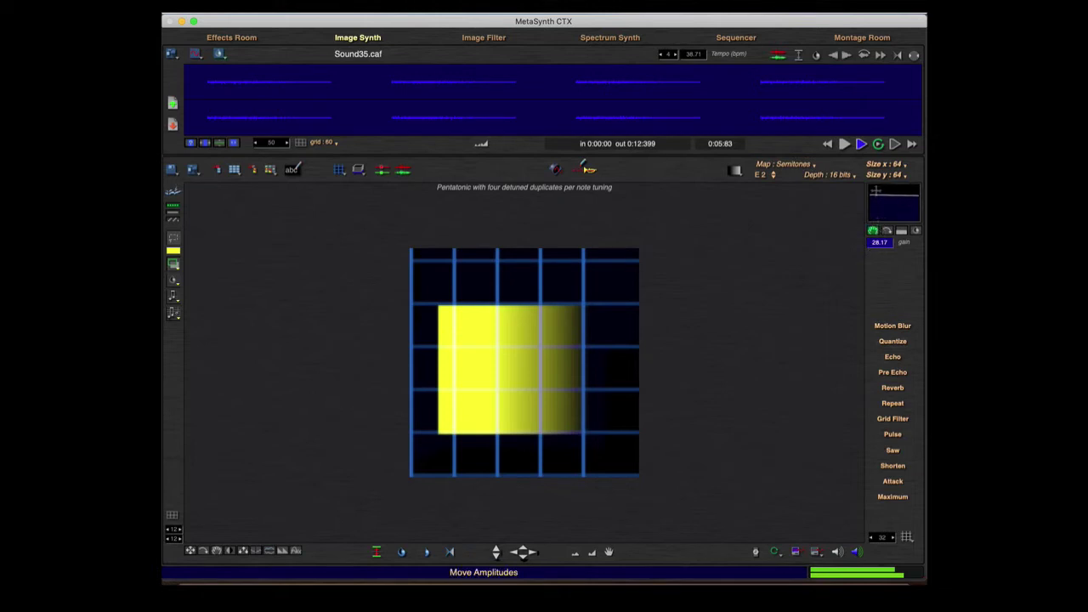
Step: Rotate the amplitude map slope into a rising ramp
{"action": "left_click", "coordinate": [873, 231]}
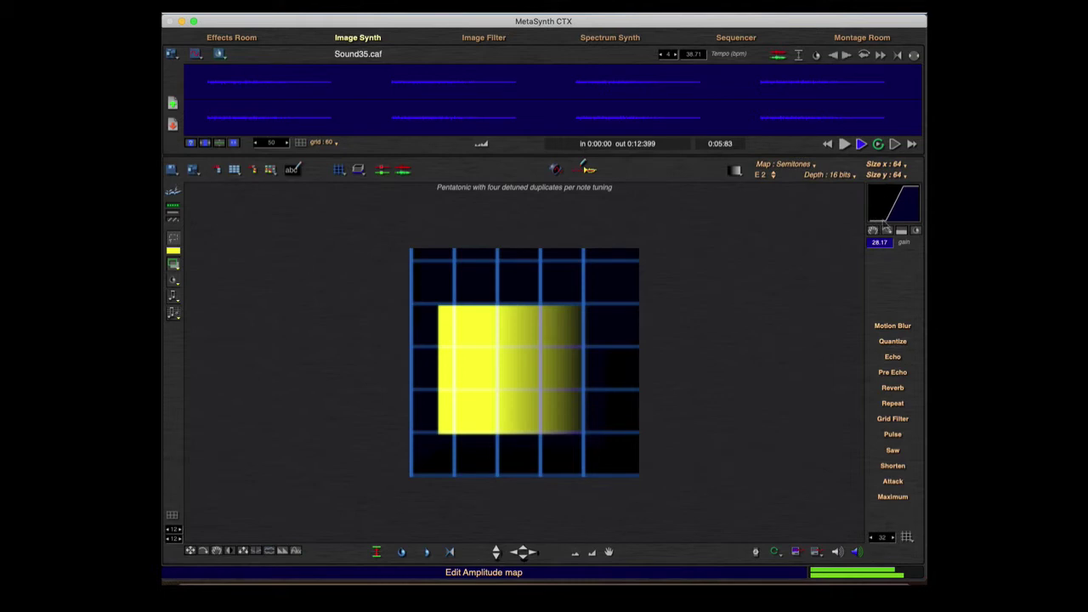
Step: While playing, reshape the amplitude curve into a peak and then a falling slope
{"action": "key", "text": "space"}
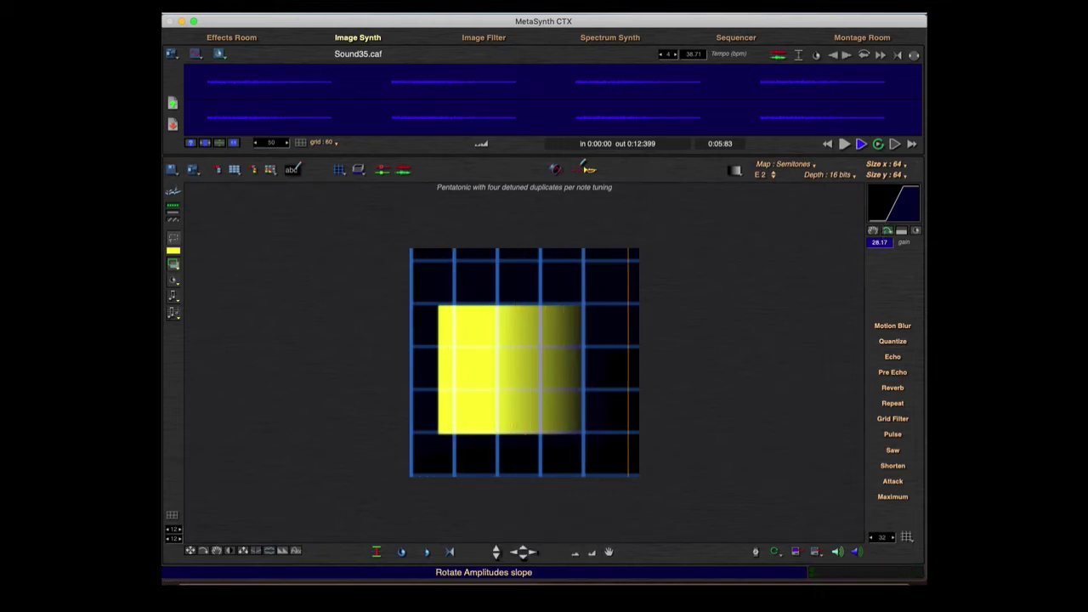
{"action": "left_click", "coordinate": [887, 231]}
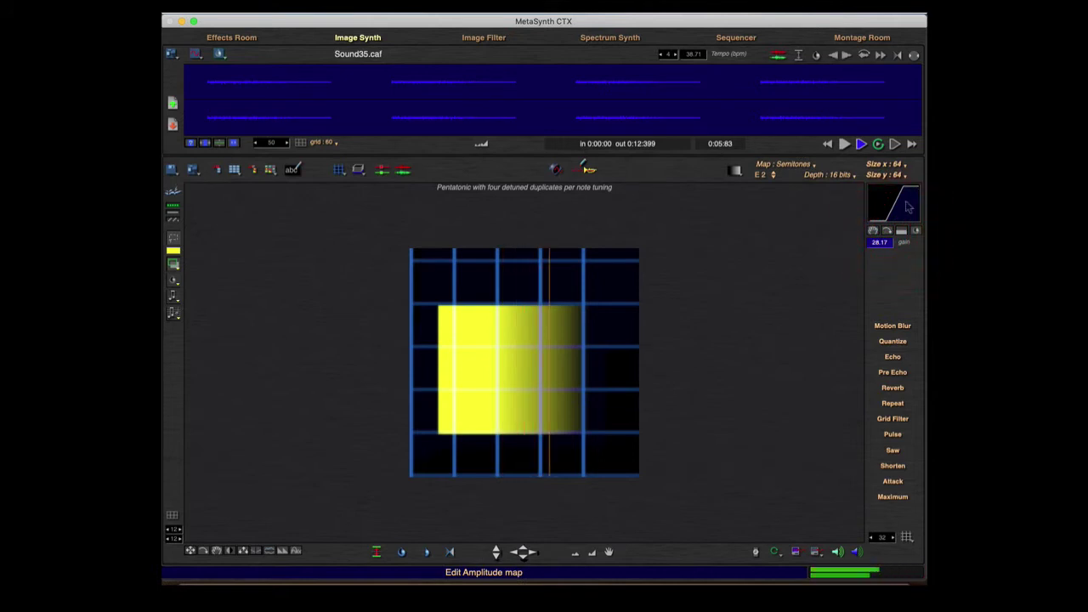
{"action": "left_click_drag", "start_coordinate": [887, 231], "coordinate": [761, 272]}
{"action": "left_click", "coordinate": [687, 250]}
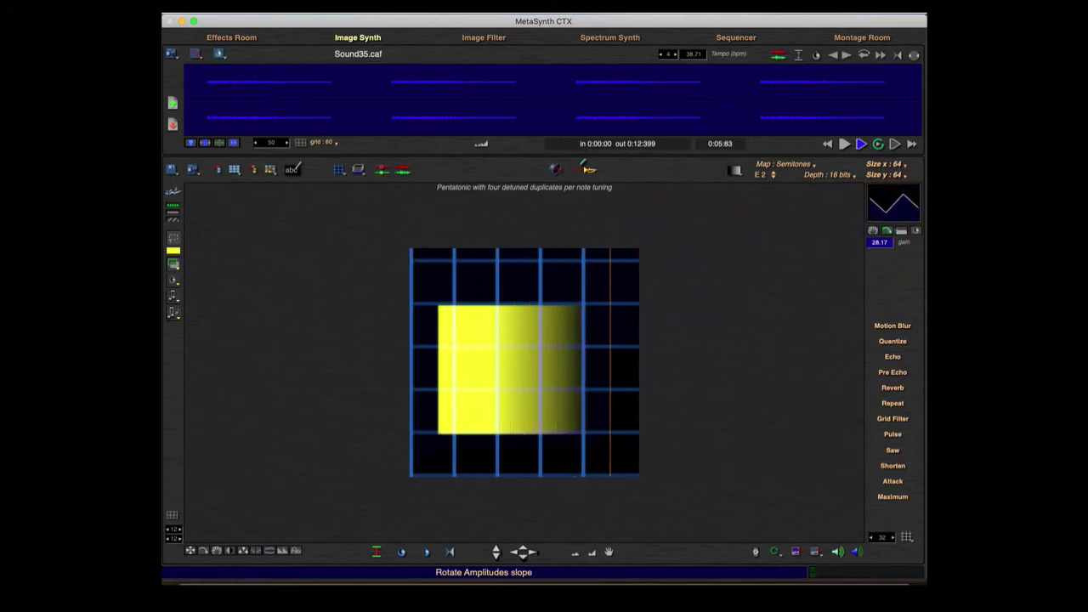
{"action": "left_click", "coordinate": [709, 245]}
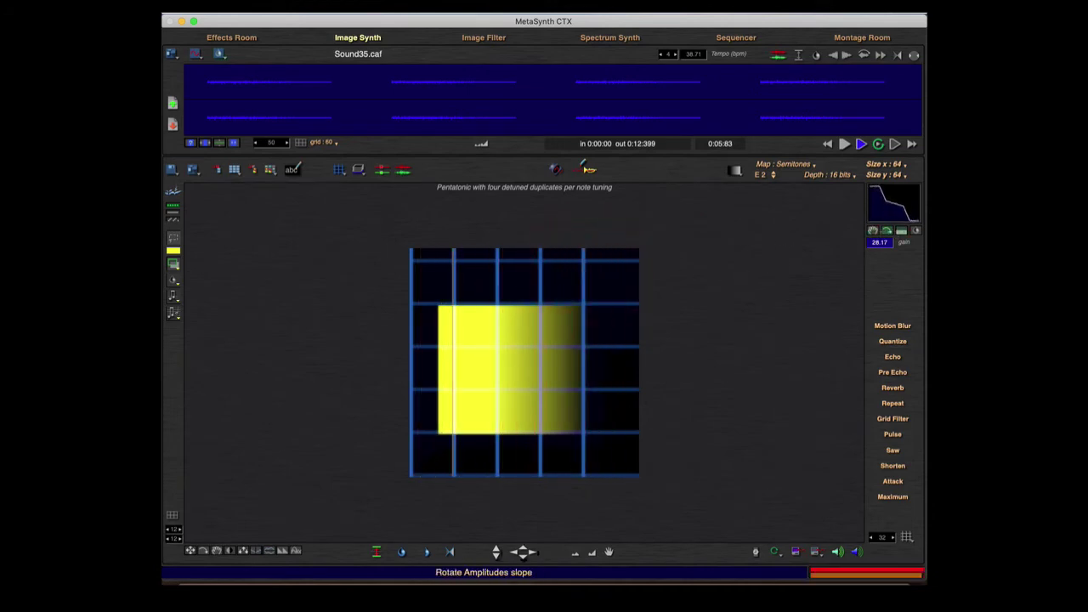
{"action": "left_click", "coordinate": [704, 265]}
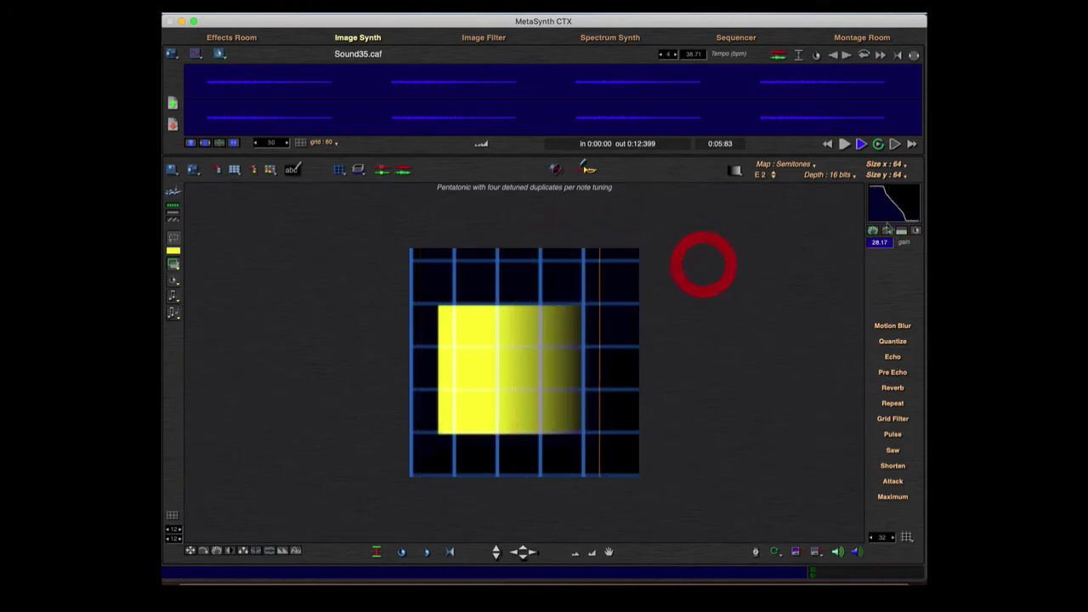
{"action": "left_click", "coordinate": [664, 265]}
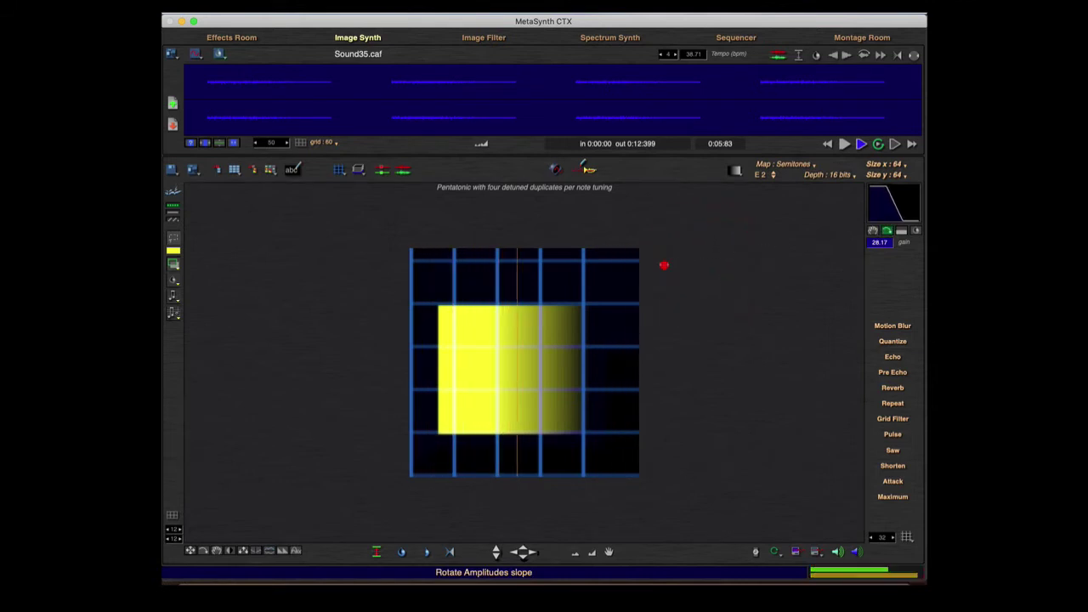
Step: Linearize and smooth the amplitude map into a low, nearly flat curve, then stop playback
{"action": "left_click", "coordinate": [901, 230]}
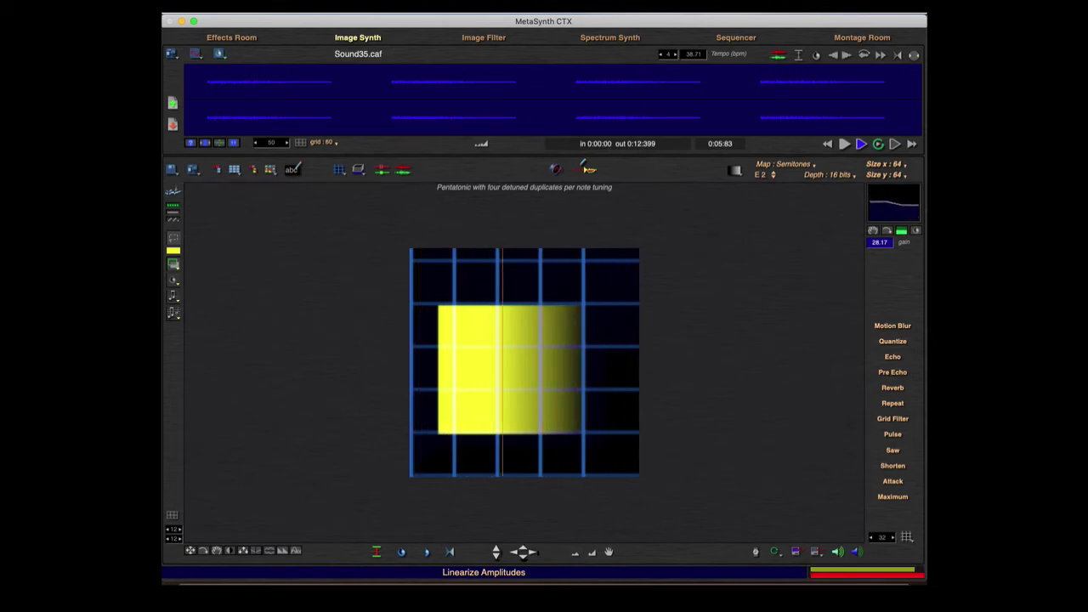
{"action": "left_click", "coordinate": [916, 231]}
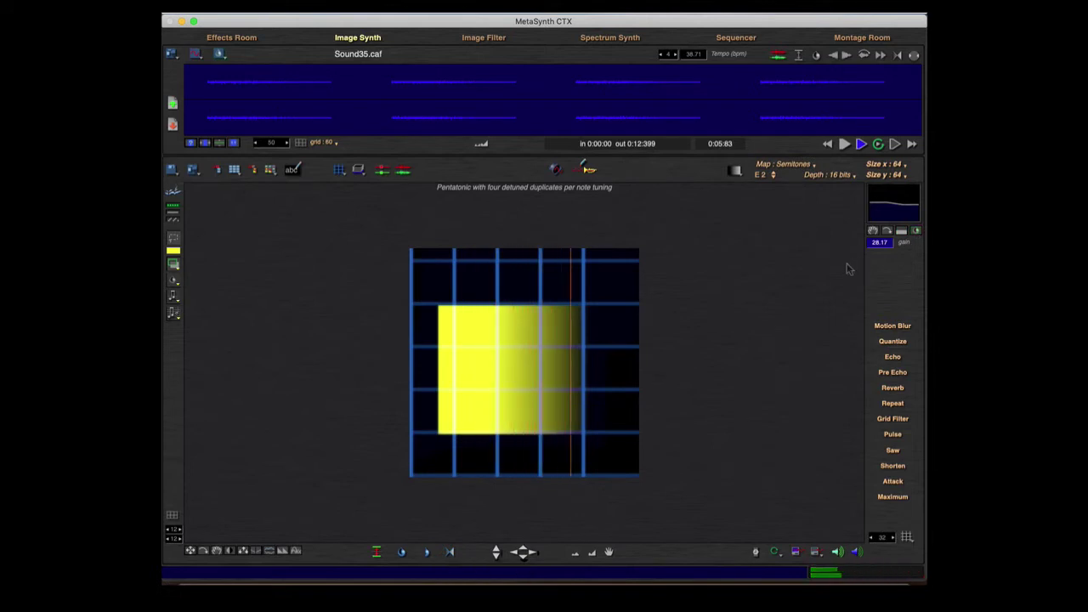
{"action": "key", "text": "space"}
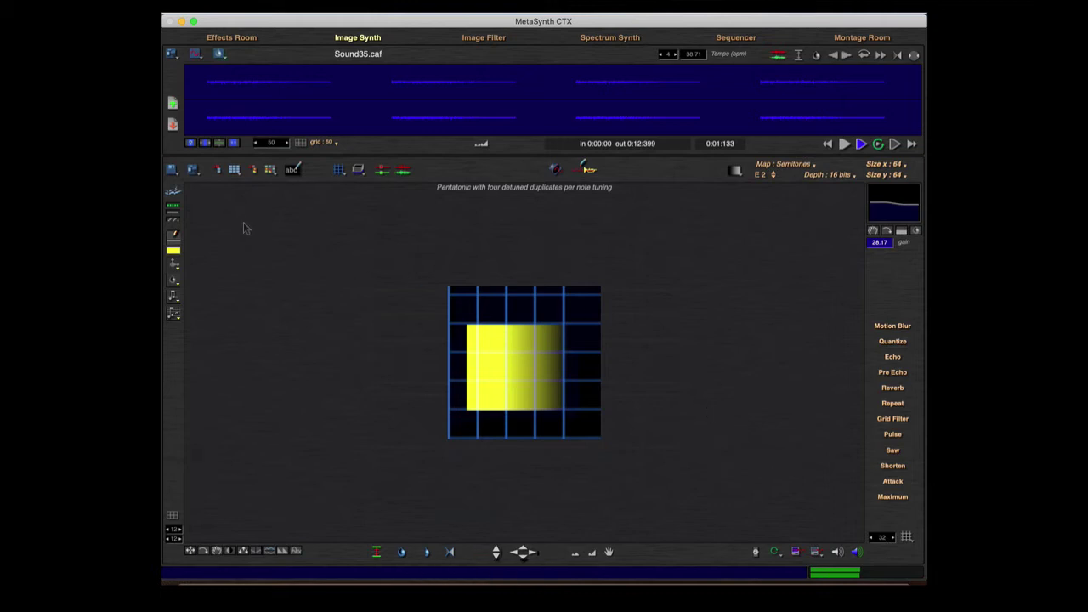
Step: Load the horizontal pentatonic note-line preset and preview it
{"action": "left_click", "coordinate": [235, 172]}
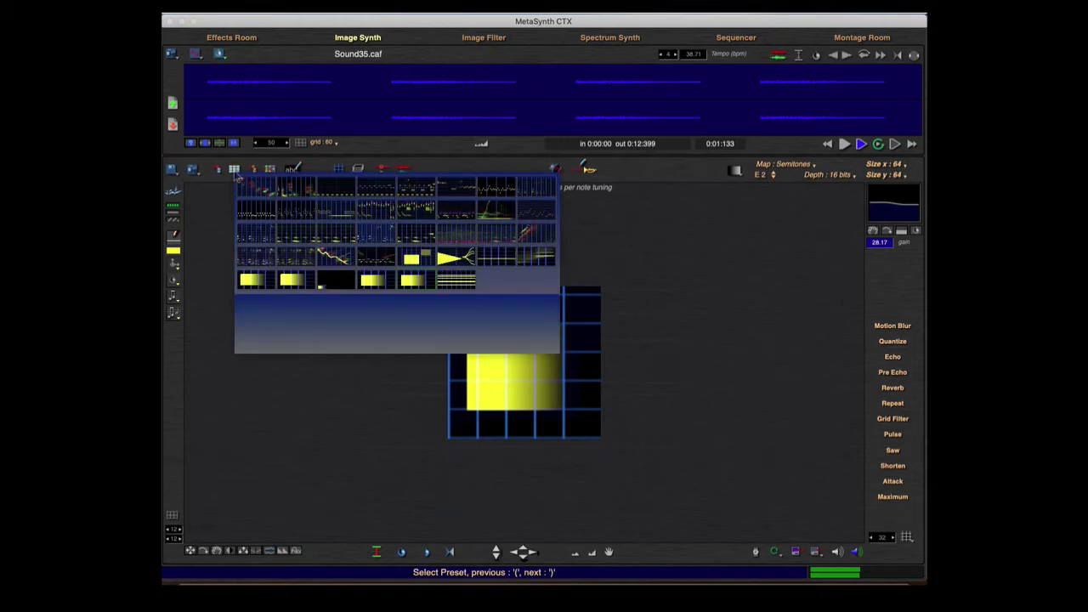
{"action": "left_click", "coordinate": [459, 280]}
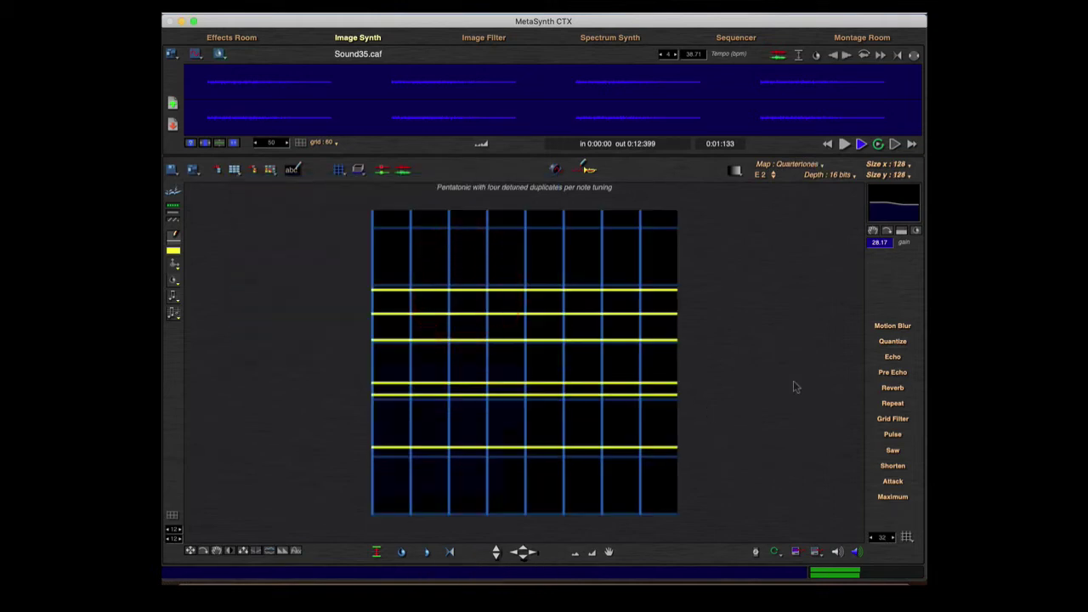
{"action": "key", "text": "space"}
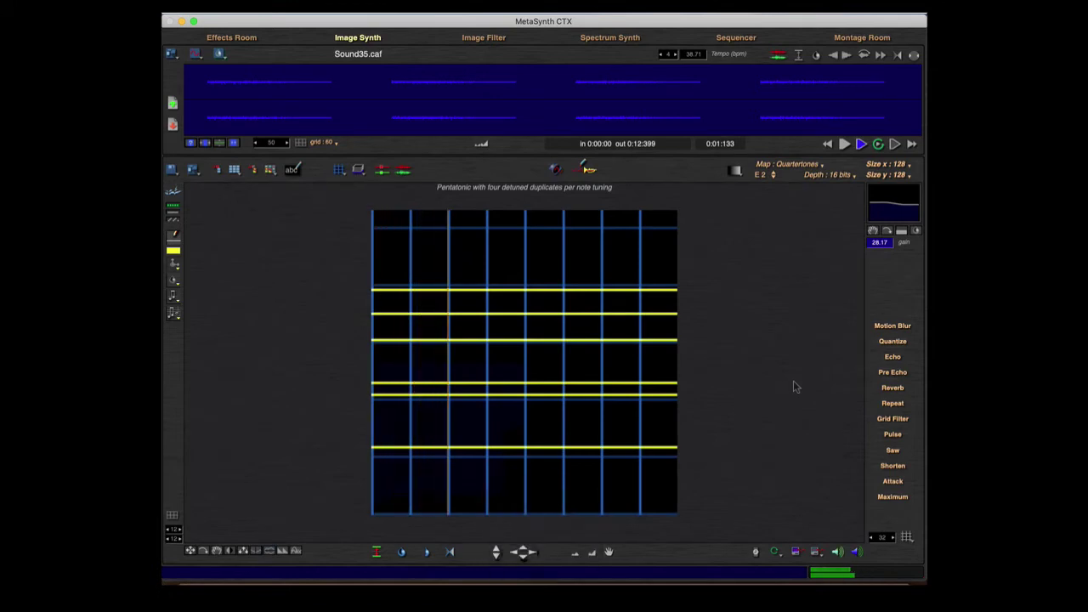
{"action": "key", "text": "space"}
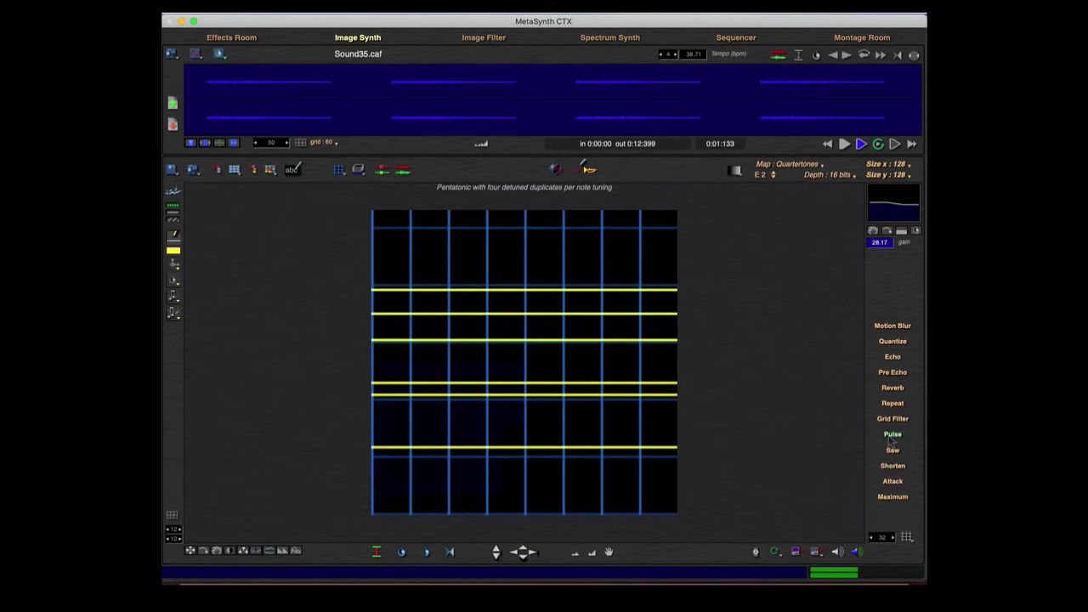
Step: Apply Pulse to break the lines into four evenly spaced pulses and listen
{"action": "left_click", "coordinate": [892, 435]}
{"action": "key", "text": "space"}
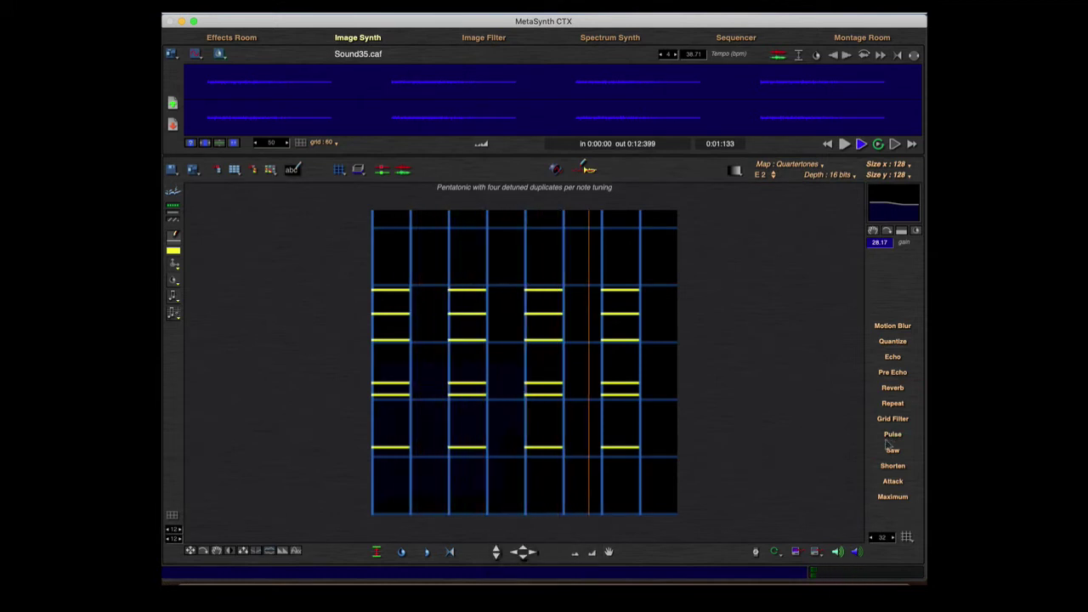
{"action": "key", "text": "space"}
{"action": "left_click", "coordinate": [893, 388]}
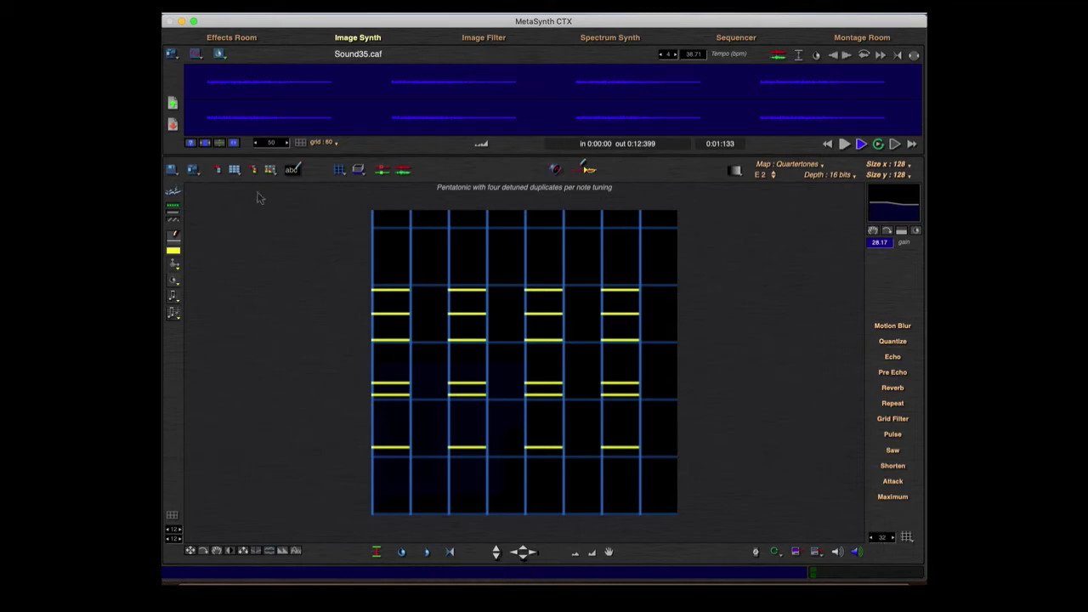
Step: Reload the note-line preset, set the effects grid to 8, and apply Pulse for short dashes
{"action": "left_click", "coordinate": [234, 170]}
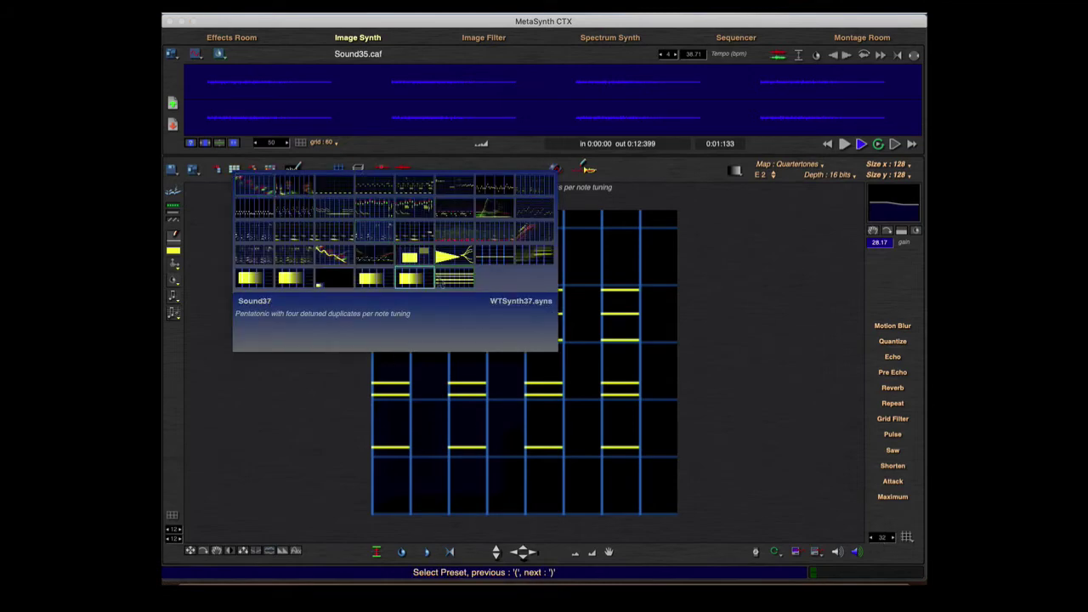
{"action": "left_click", "coordinate": [442, 279]}
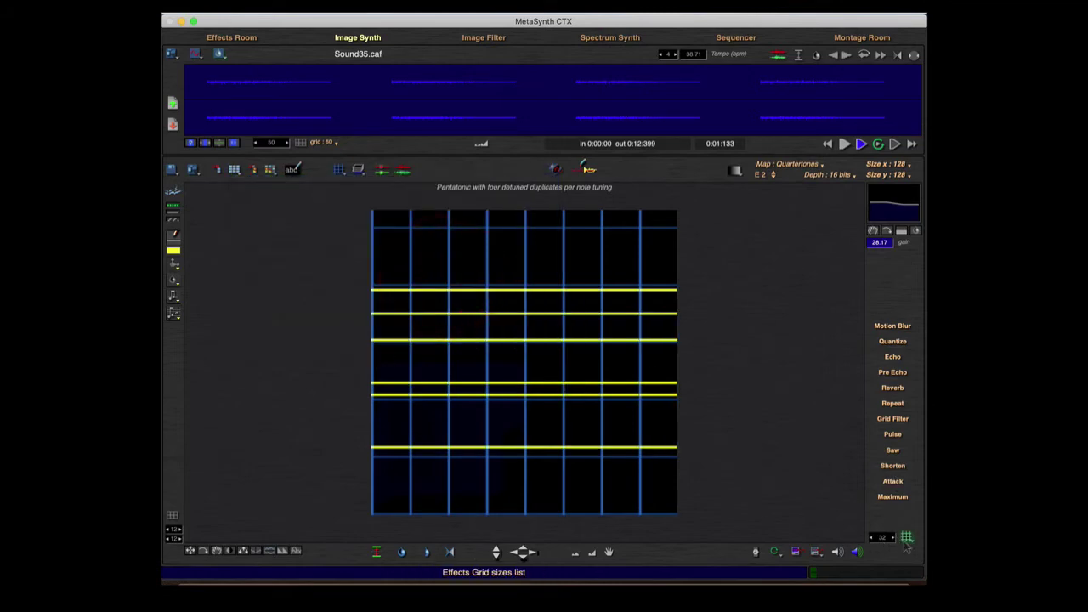
{"action": "left_click", "coordinate": [905, 545]}
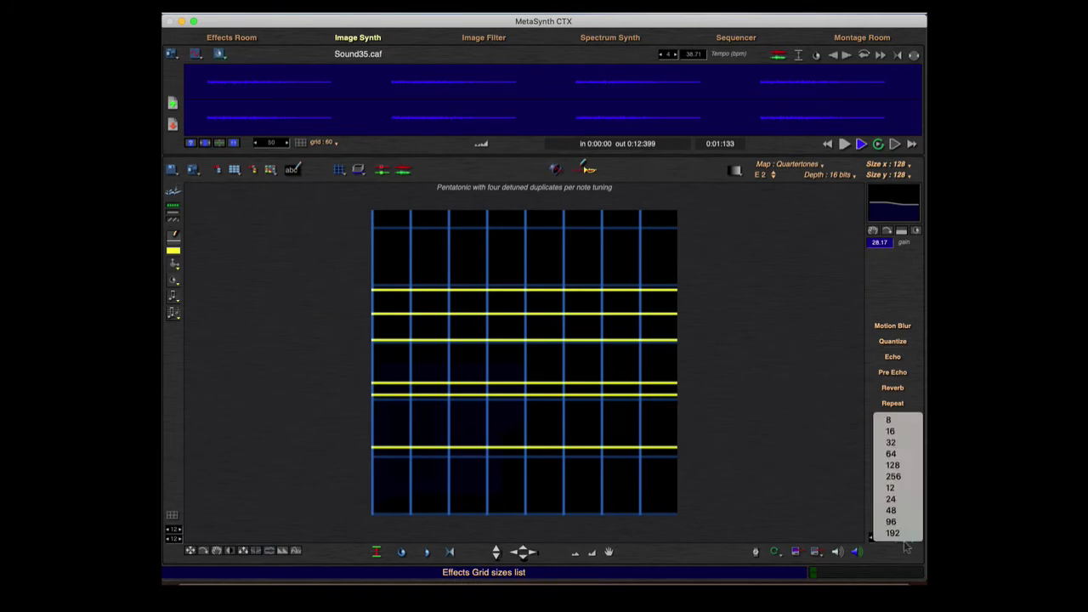
{"action": "left_click", "coordinate": [888, 422]}
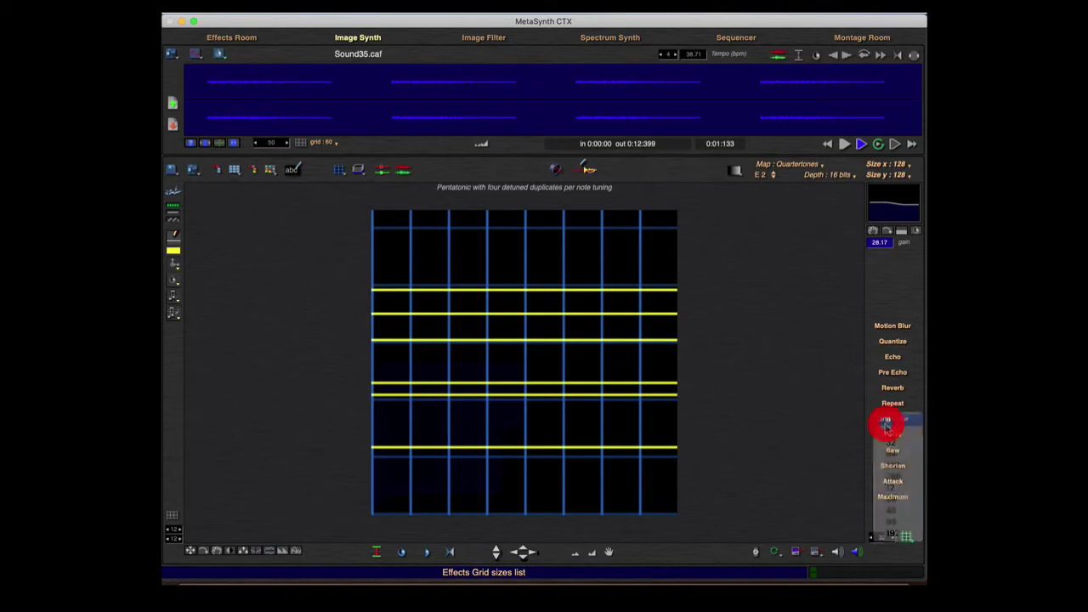
{"action": "left_click", "coordinate": [892, 438]}
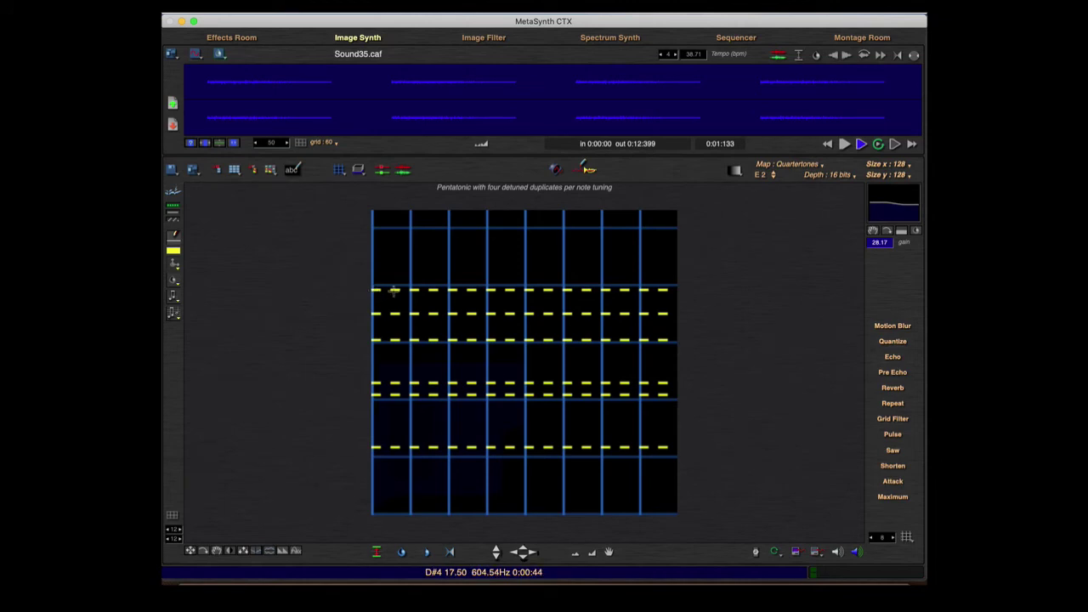
Step: Play the dashed lines and apply Shorten repeatedly to trim them into tiny dots
{"action": "key", "text": "alt"}
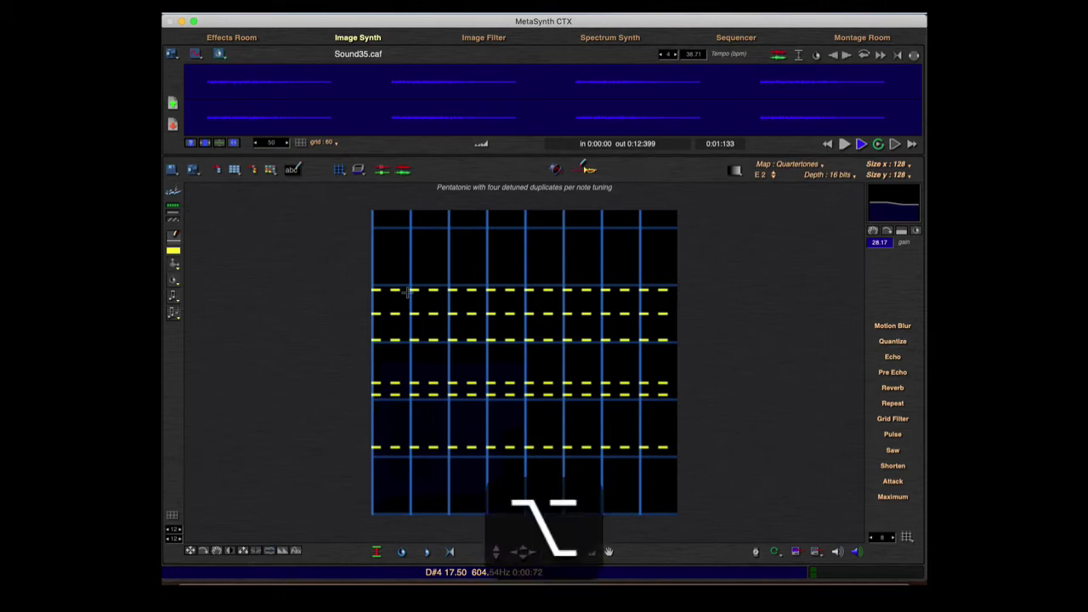
{"action": "key", "text": "space"}
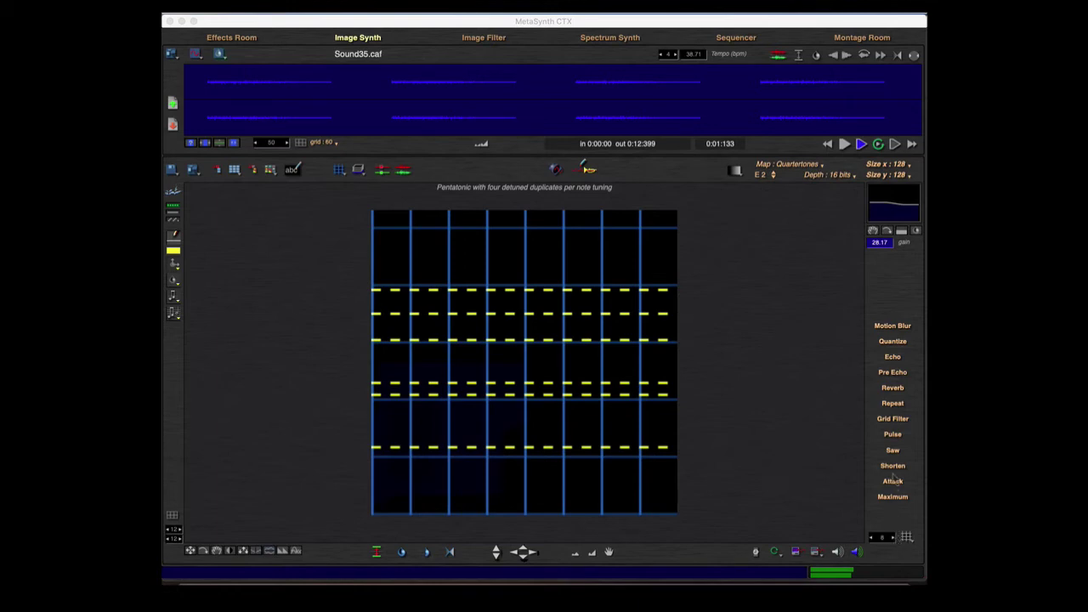
{"action": "left_click", "coordinate": [719, 426]}
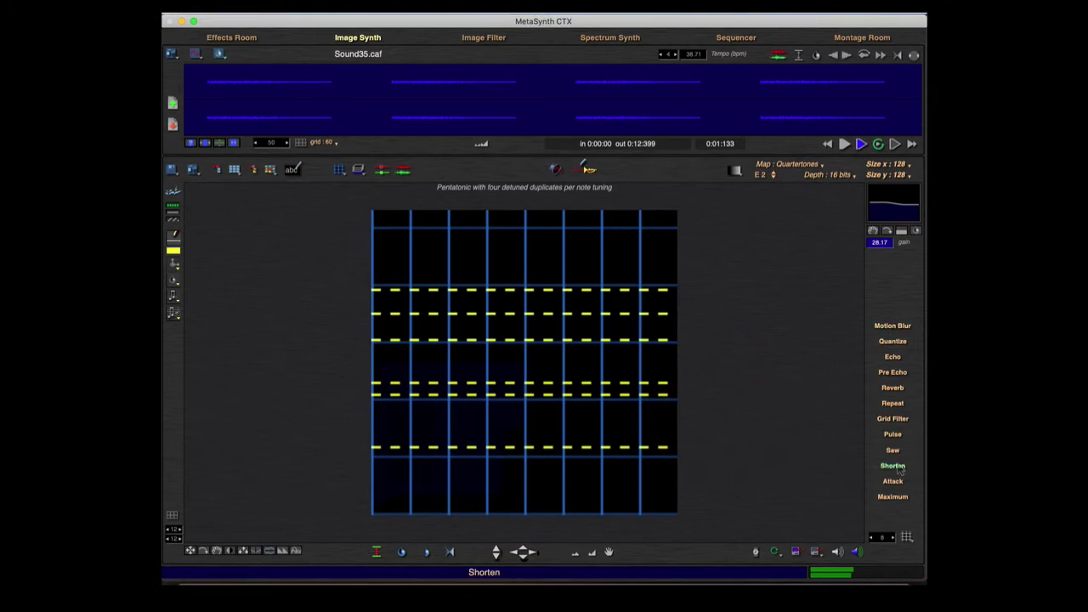
{"action": "left_click", "coordinate": [898, 471]}
{"action": "key", "text": "space"}
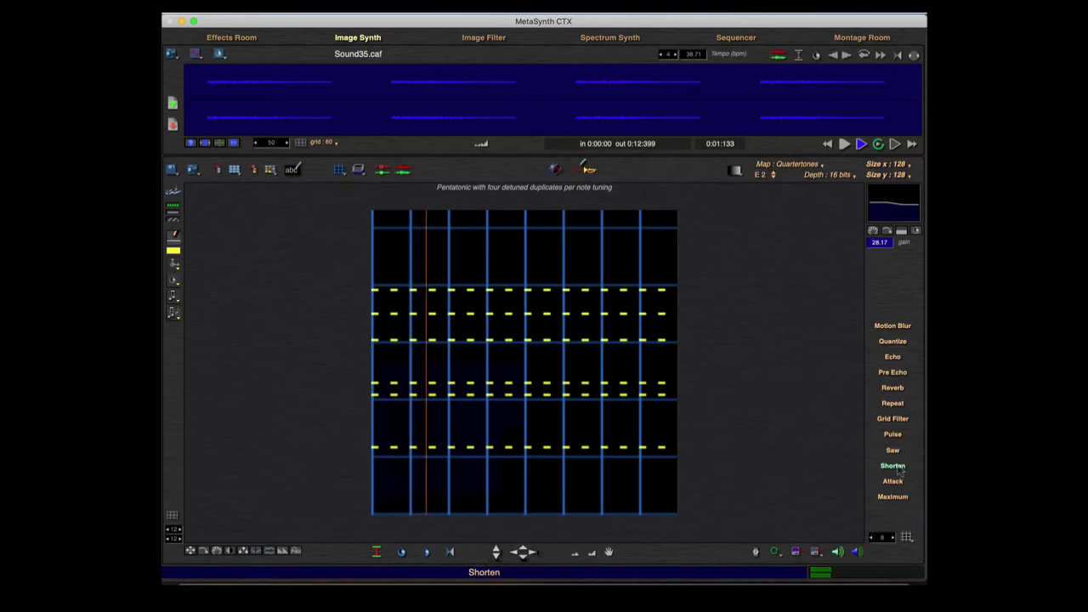
{"action": "left_click", "coordinate": [898, 468]}
{"action": "left_click", "coordinate": [899, 467]}
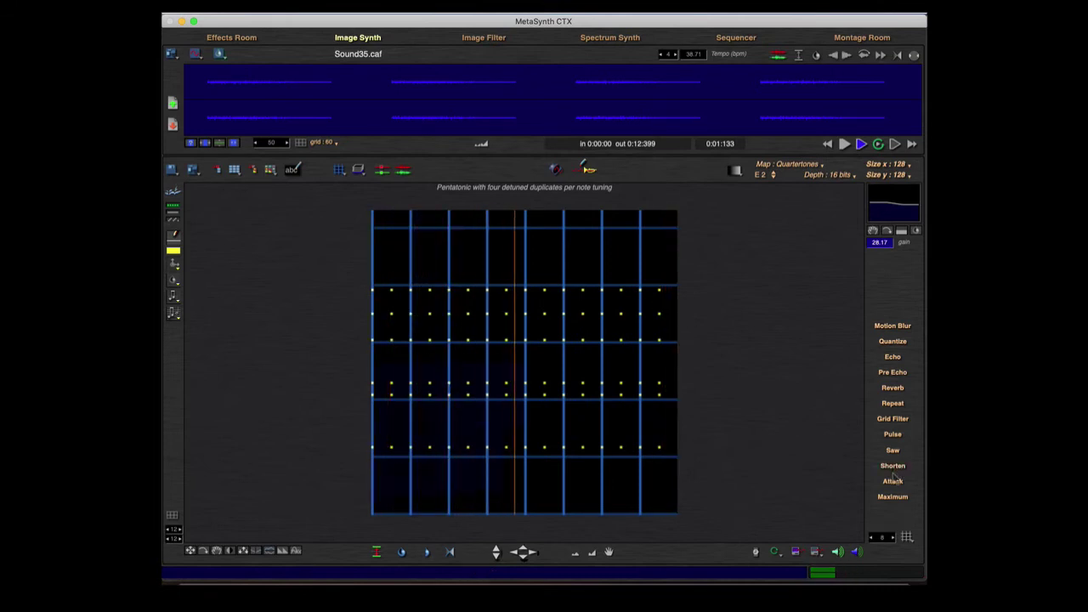
{"action": "left_click", "coordinate": [881, 538]}
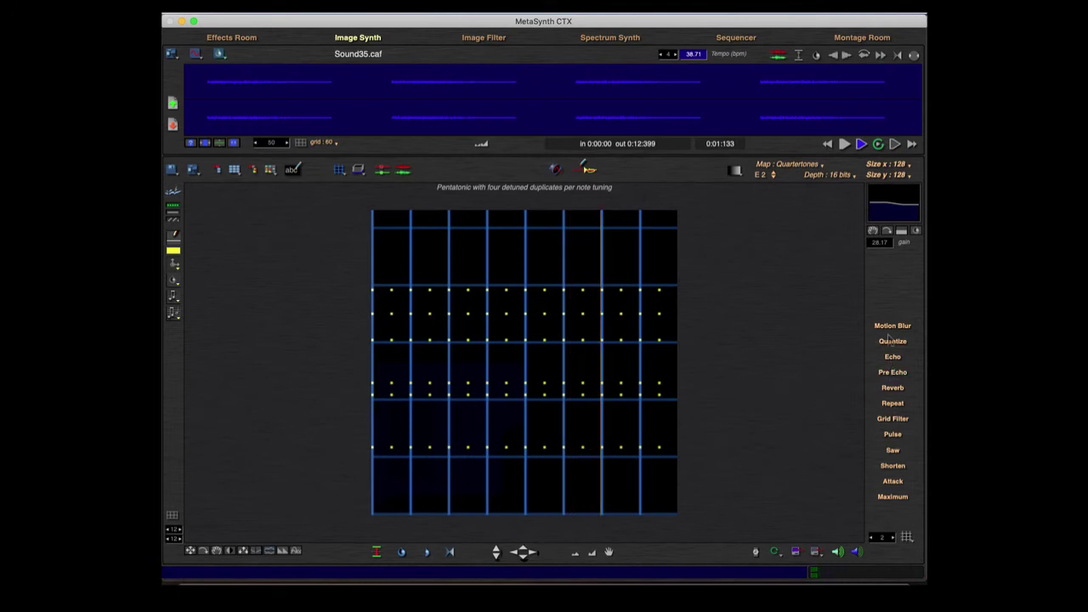
Step: Motion-blur the note dots twice and set the effects grid size to 8
{"action": "left_click", "coordinate": [889, 328]}
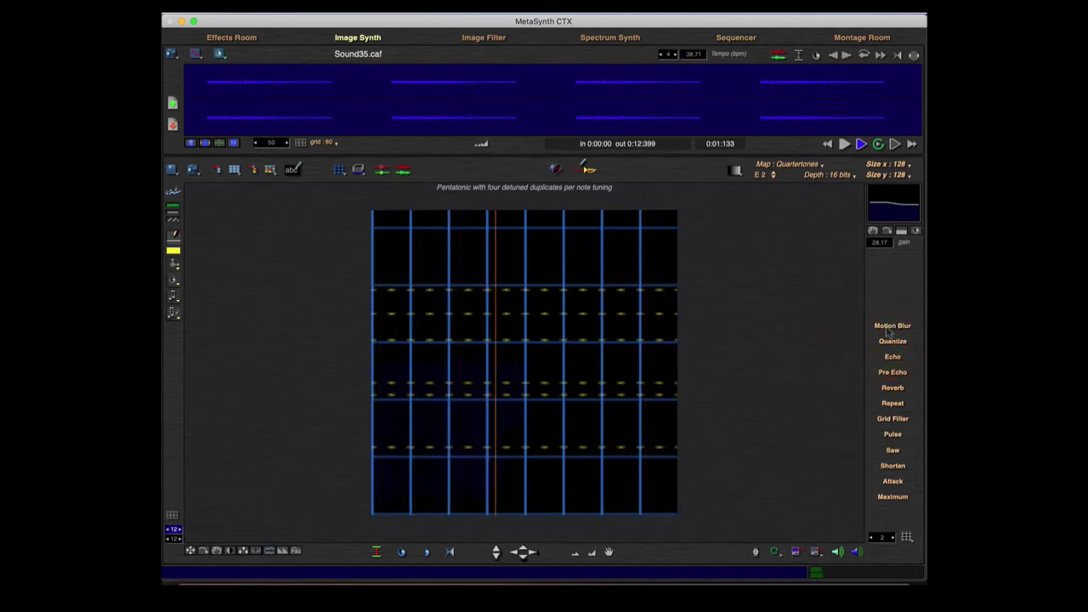
{"action": "left_click", "coordinate": [888, 331]}
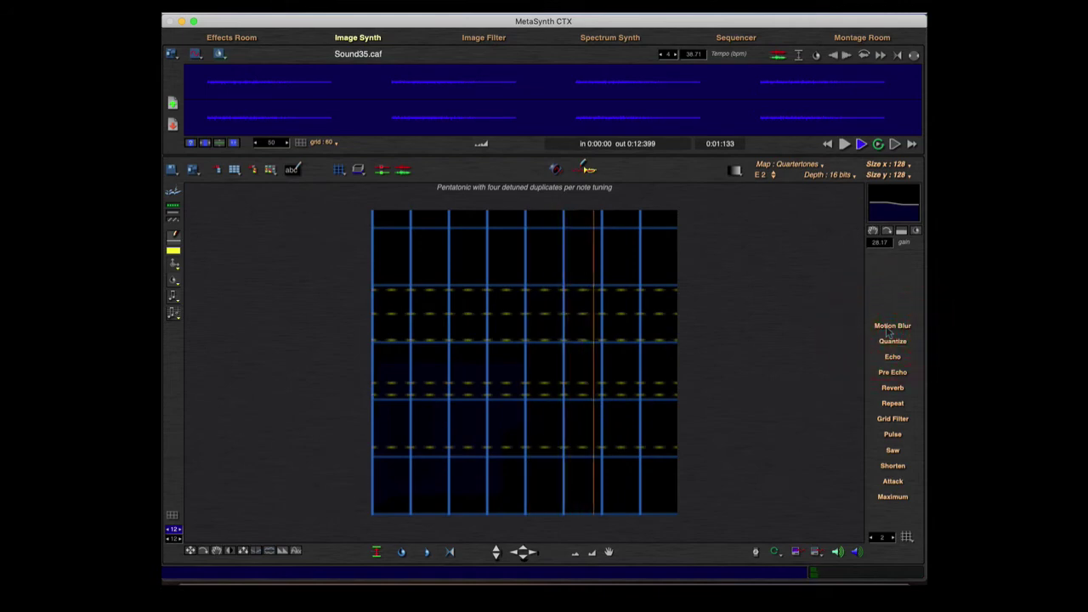
{"action": "left_click", "coordinate": [886, 538]}
{"action": "type", "text": "8"}
{"action": "key", "text": "Tab"}
Step: Reapply Motion Blur, try and undo Quantize, then apply Saw for faint ticks
{"action": "left_click", "coordinate": [889, 326]}
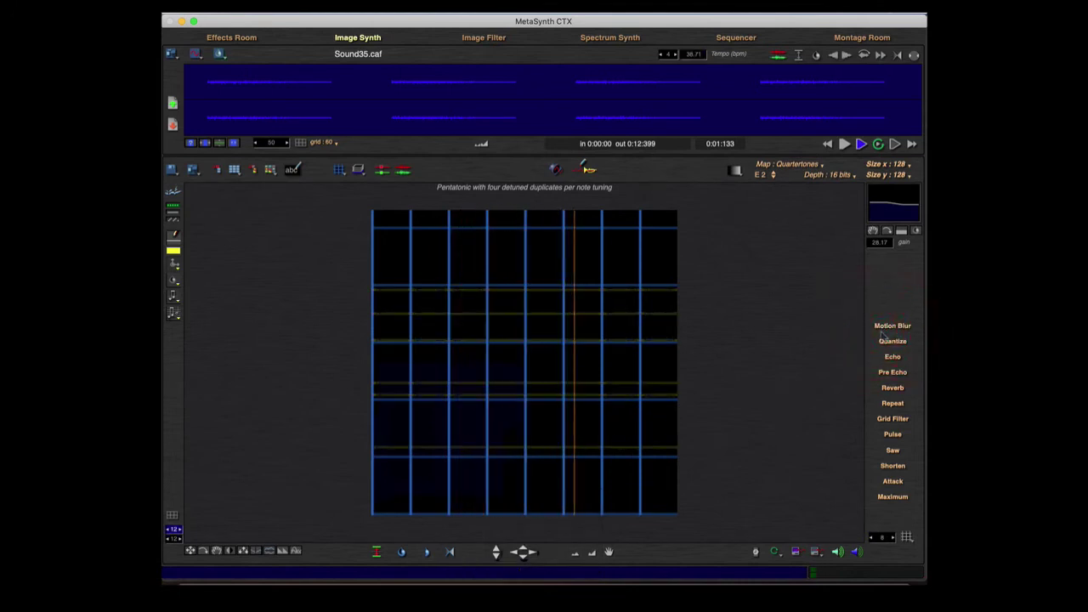
{"action": "left_click", "coordinate": [884, 340]}
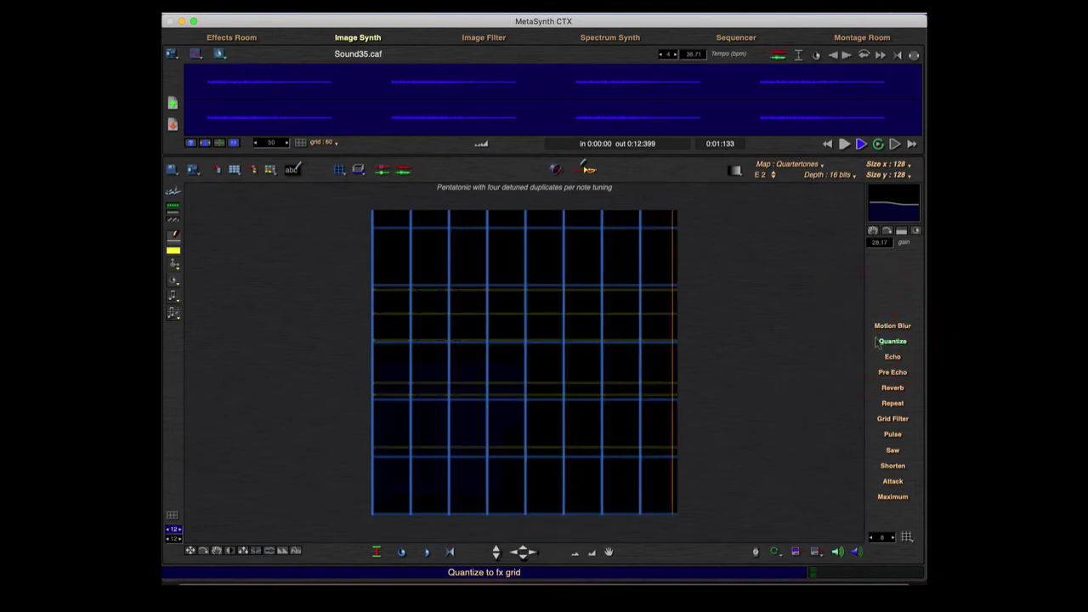
{"action": "key", "text": "z"}
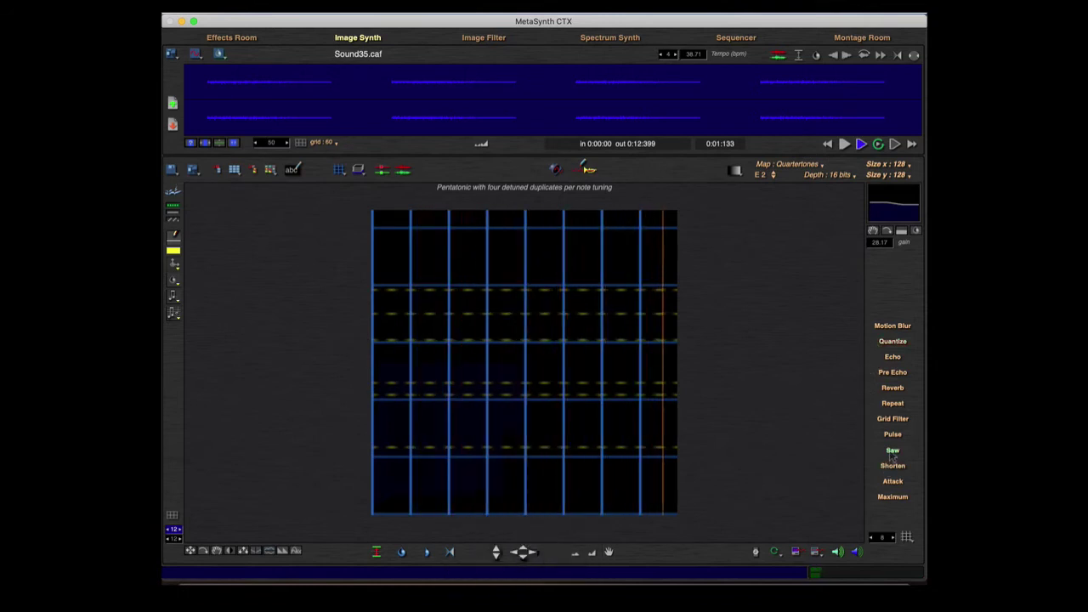
{"action": "left_click", "coordinate": [893, 326]}
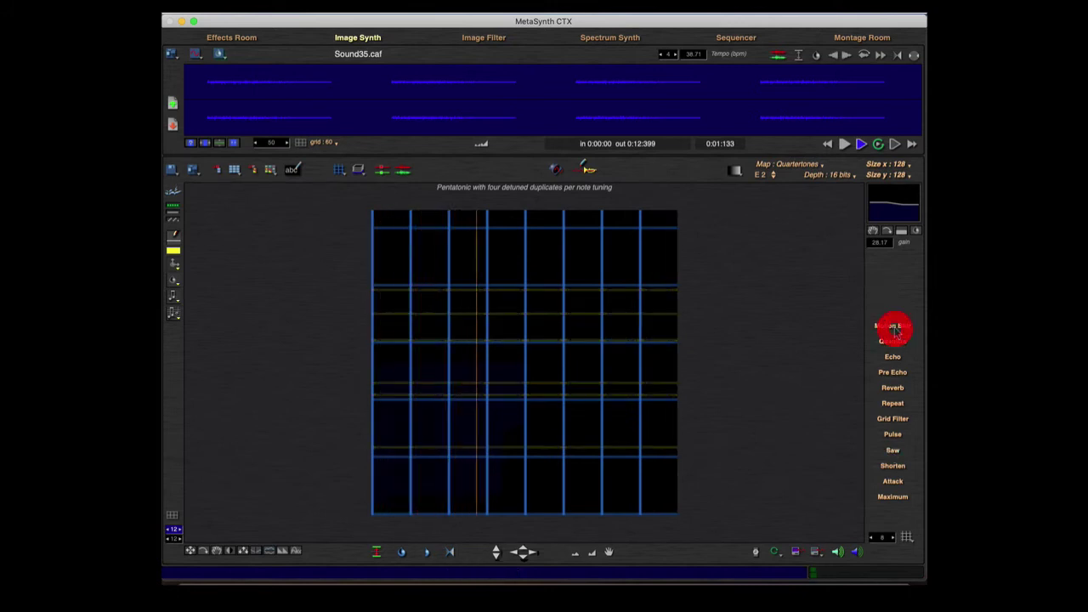
{"action": "left_click", "coordinate": [893, 452]}
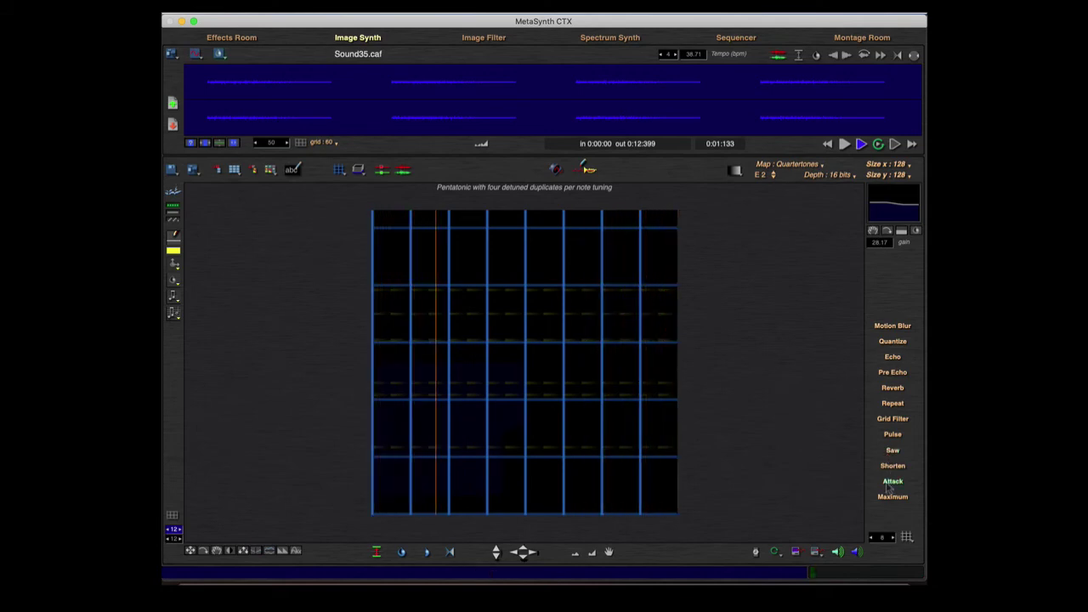
Step: Apply Attack seven times to sharpen the notes into bright dots, then set the effects grid to 4
{"action": "left_click", "coordinate": [890, 484]}
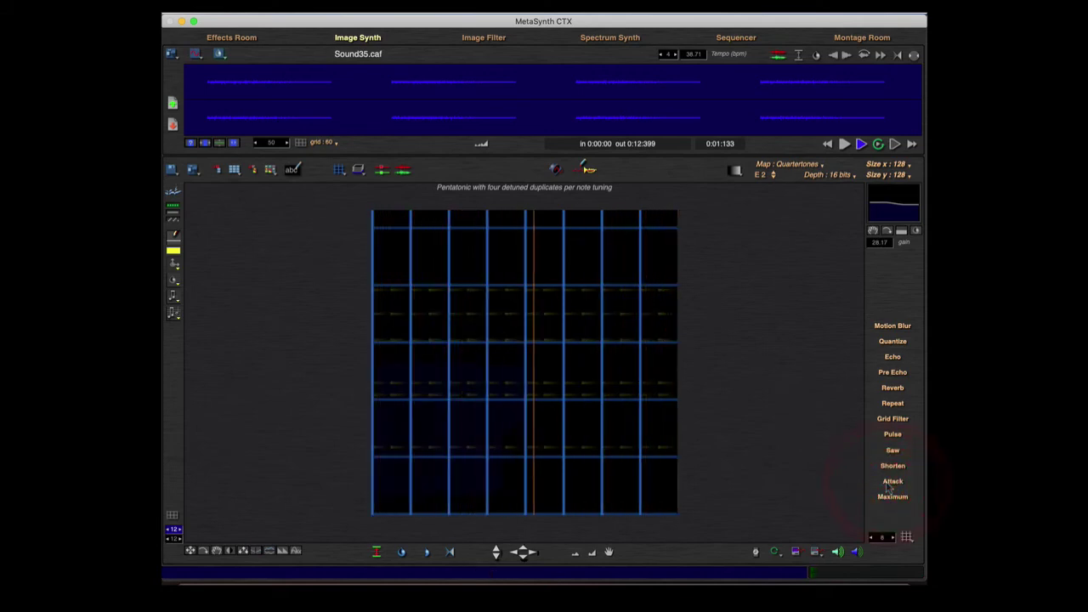
{"action": "left_click", "coordinate": [891, 483]}
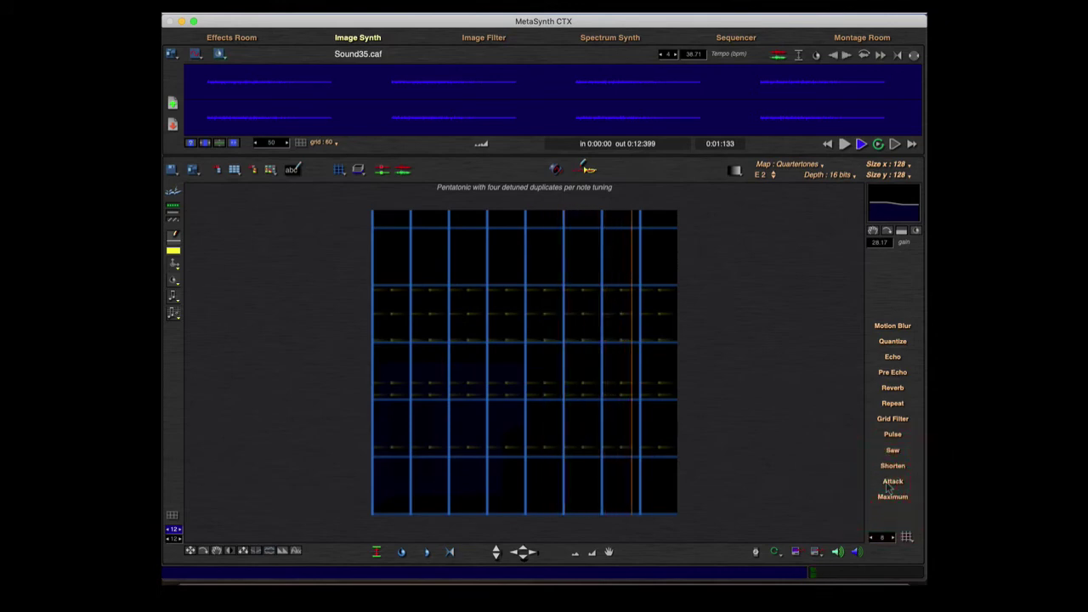
{"action": "left_click", "coordinate": [890, 483]}
{"action": "left_click", "coordinate": [890, 485]}
{"action": "left_click", "coordinate": [891, 485]}
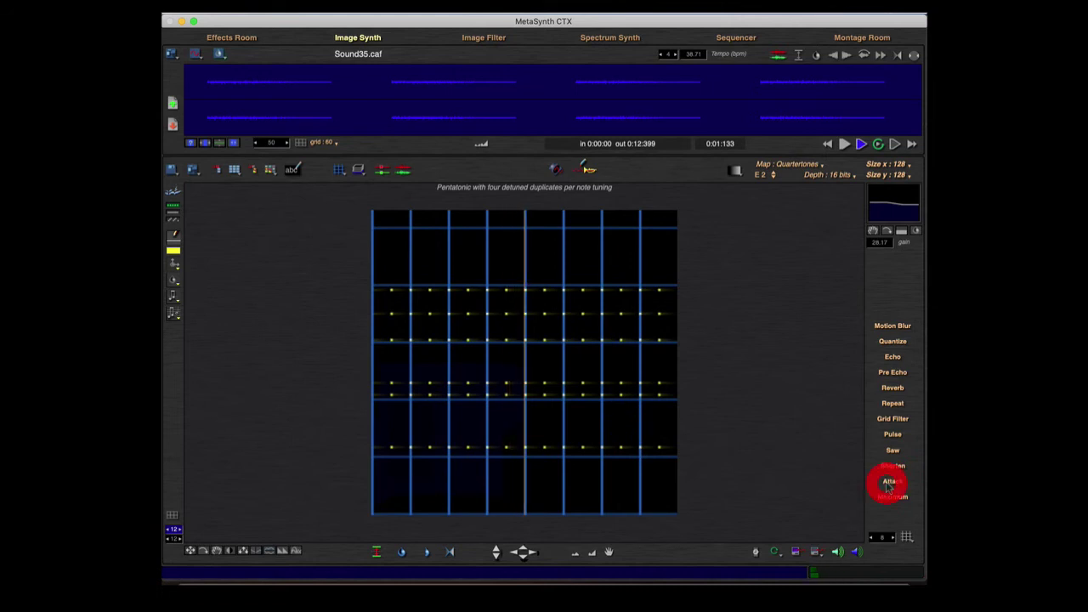
{"action": "left_click", "coordinate": [890, 485]}
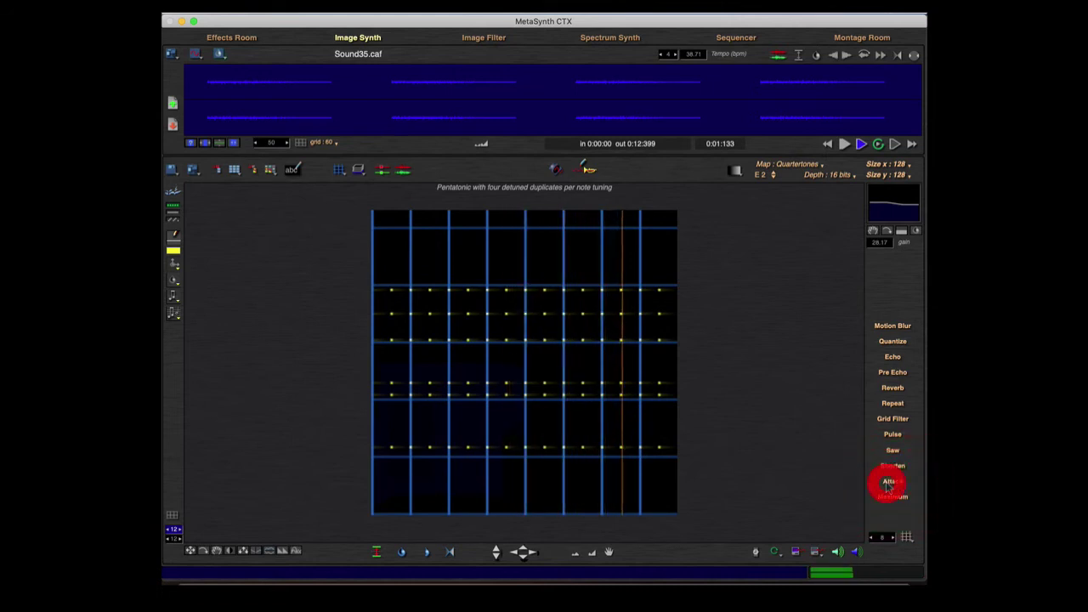
{"action": "left_click", "coordinate": [889, 485]}
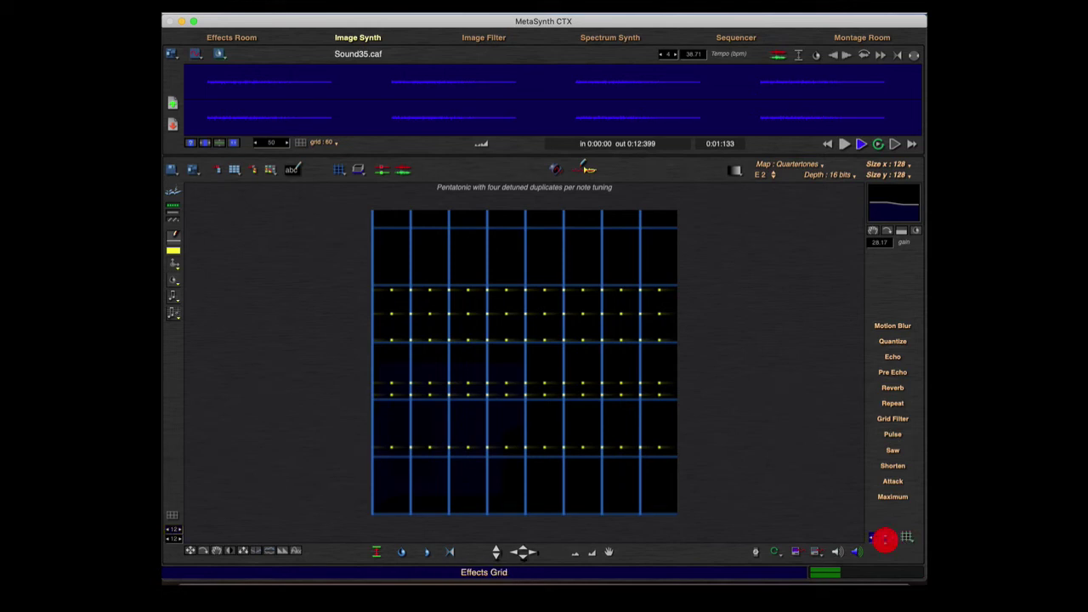
{"action": "type", "text": "4"}
{"action": "key", "text": "Tab"}
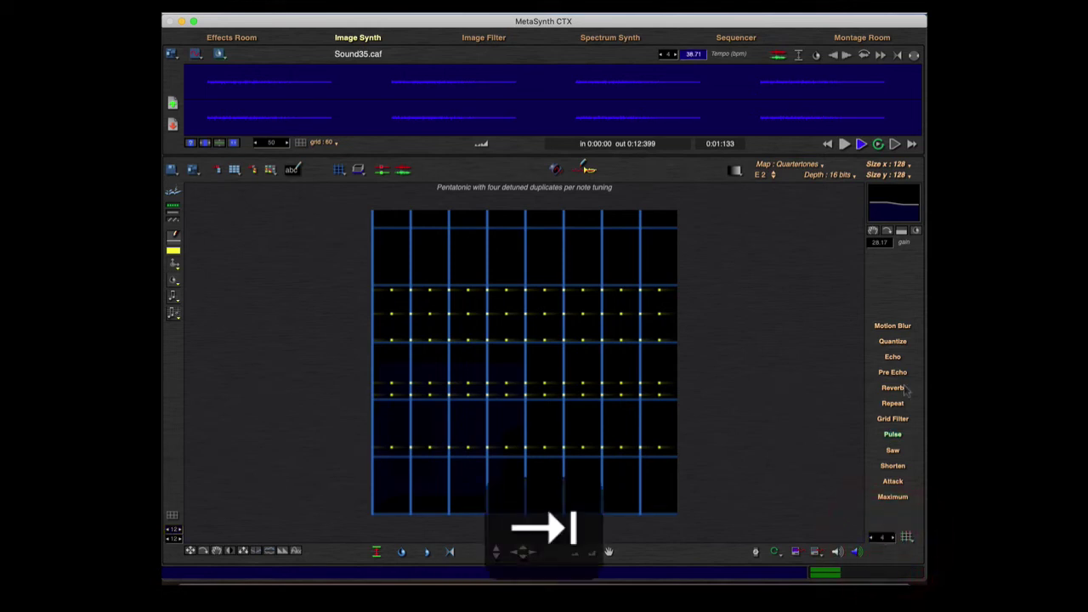
{"action": "left_click", "coordinate": [894, 408]}
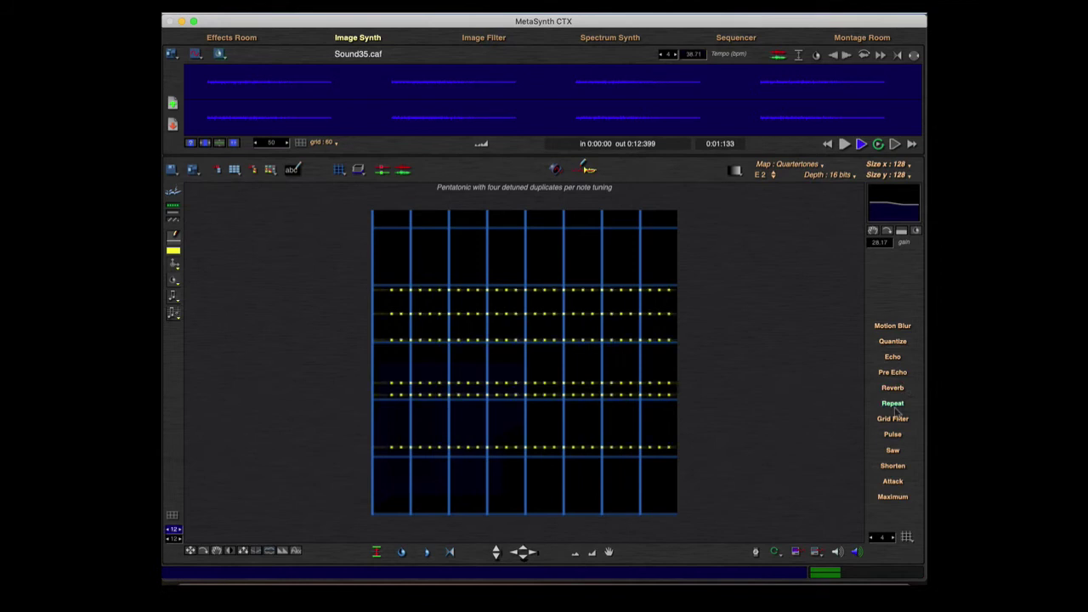
{"action": "key", "text": "space"}
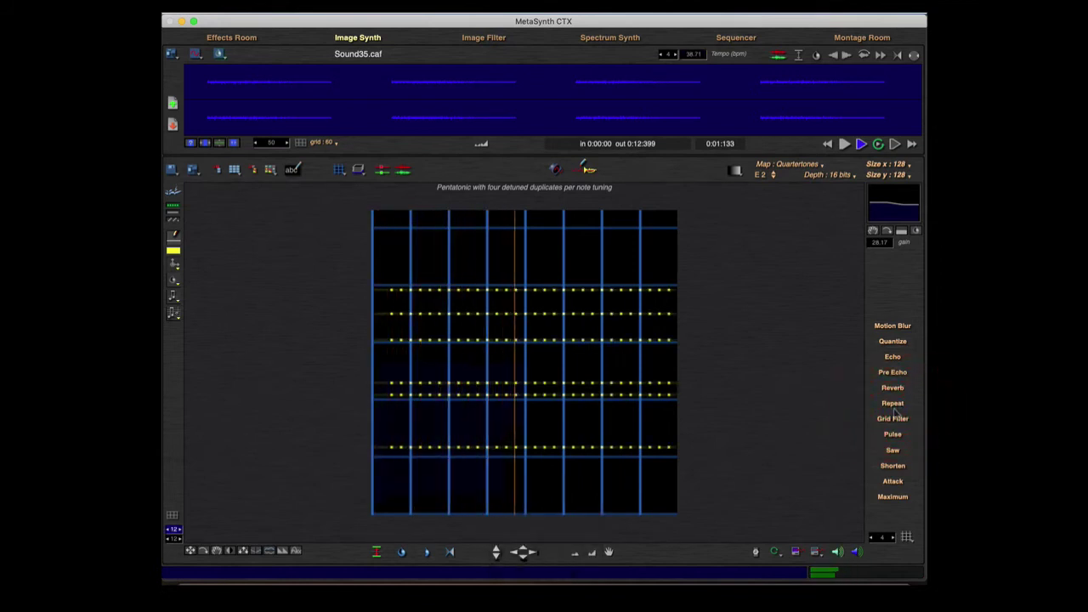
{"action": "key", "text": "z"}
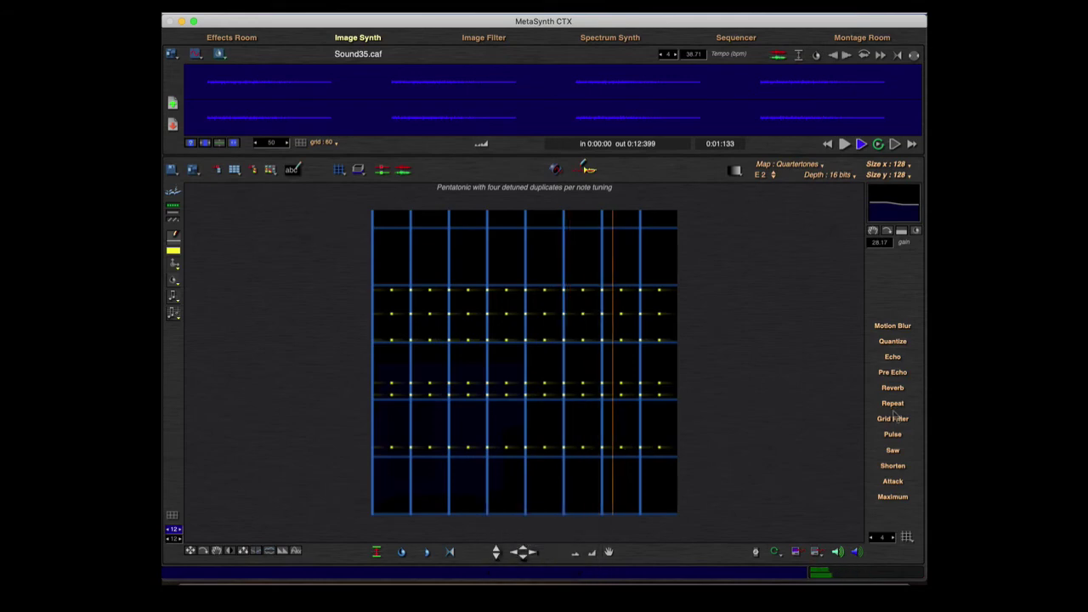
{"action": "key", "text": "space"}
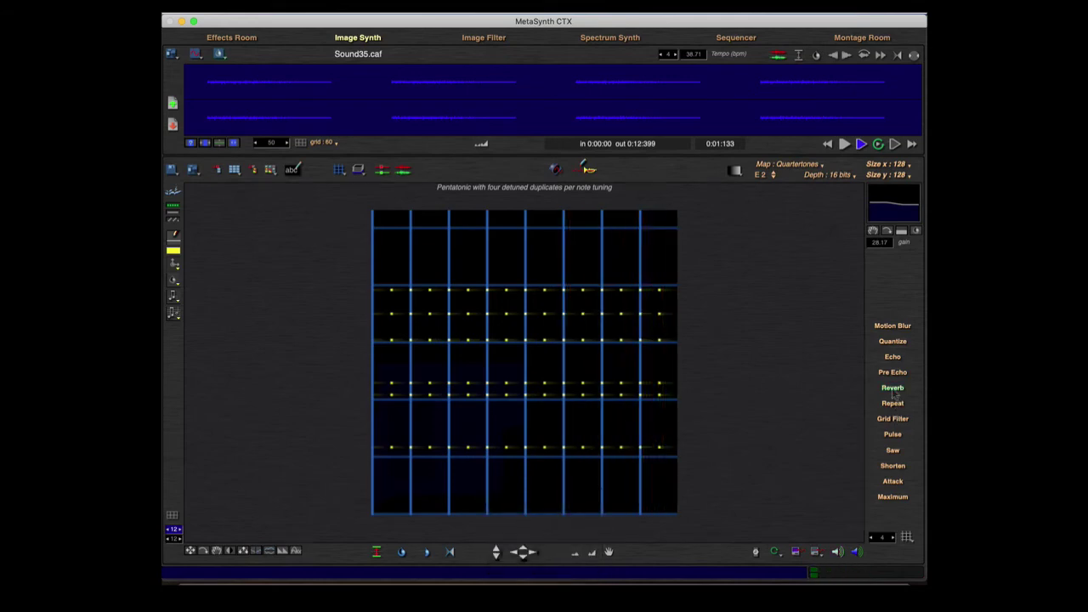
Step: Load a long yellow-dash preset from the preset browser and preview it
{"action": "left_click", "coordinate": [587, 169]}
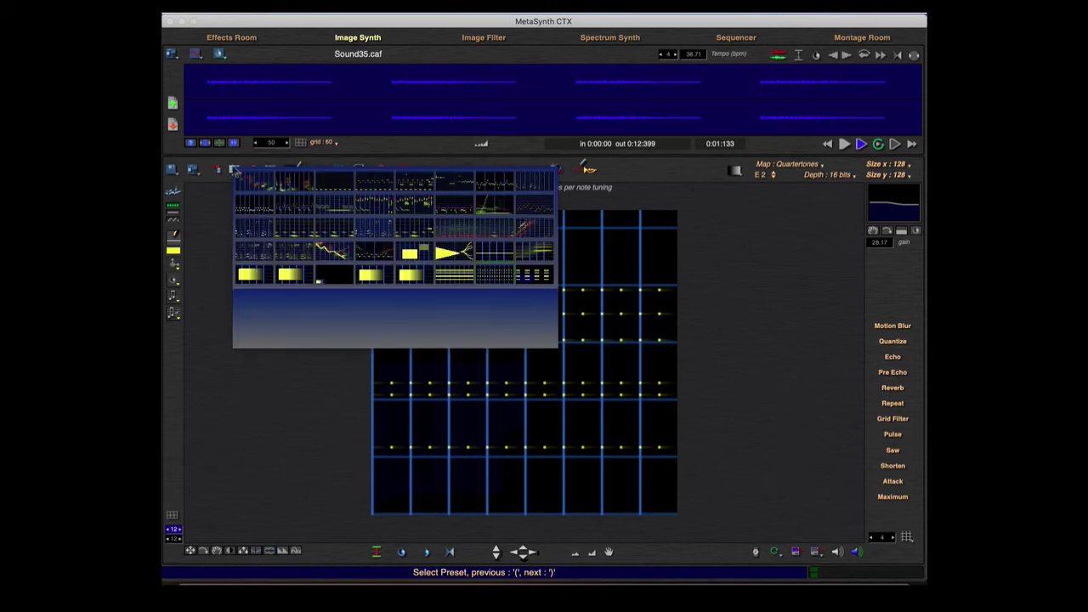
{"action": "left_click", "coordinate": [549, 274]}
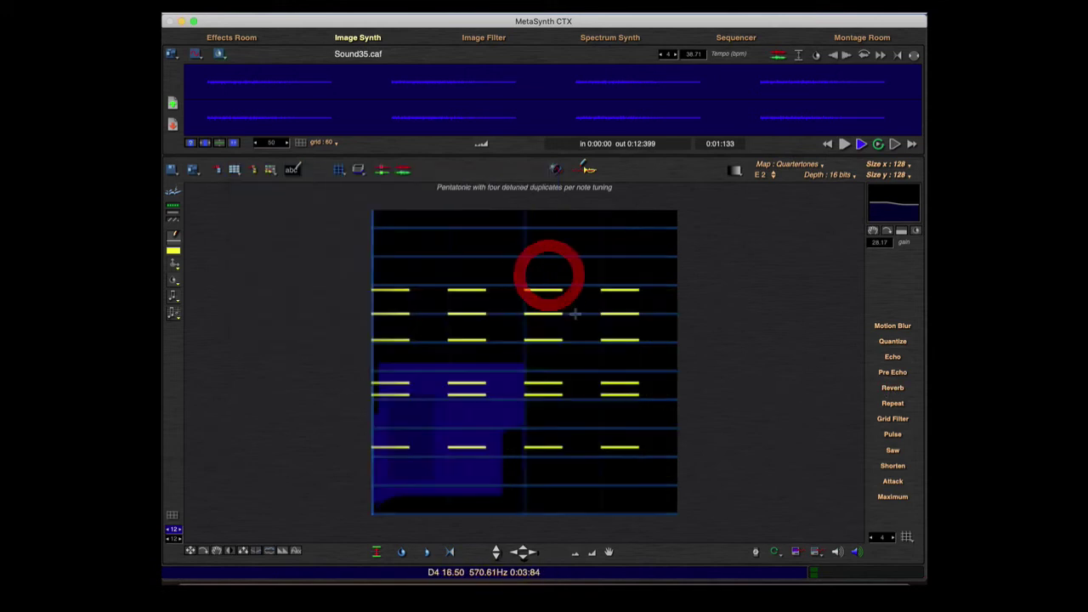
{"action": "key", "text": "space"}
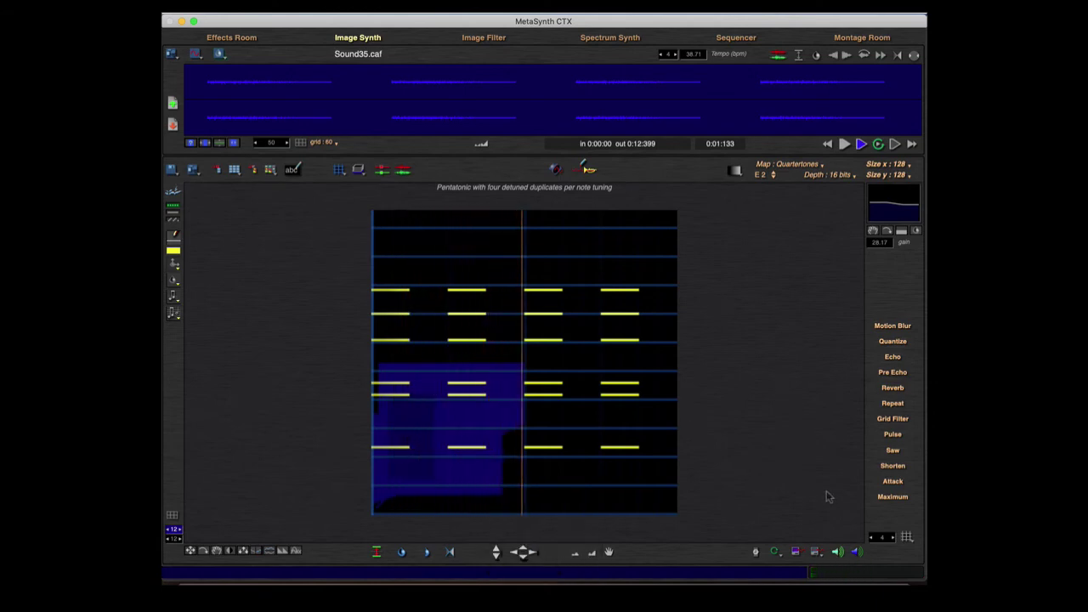
{"action": "key", "text": "space"}
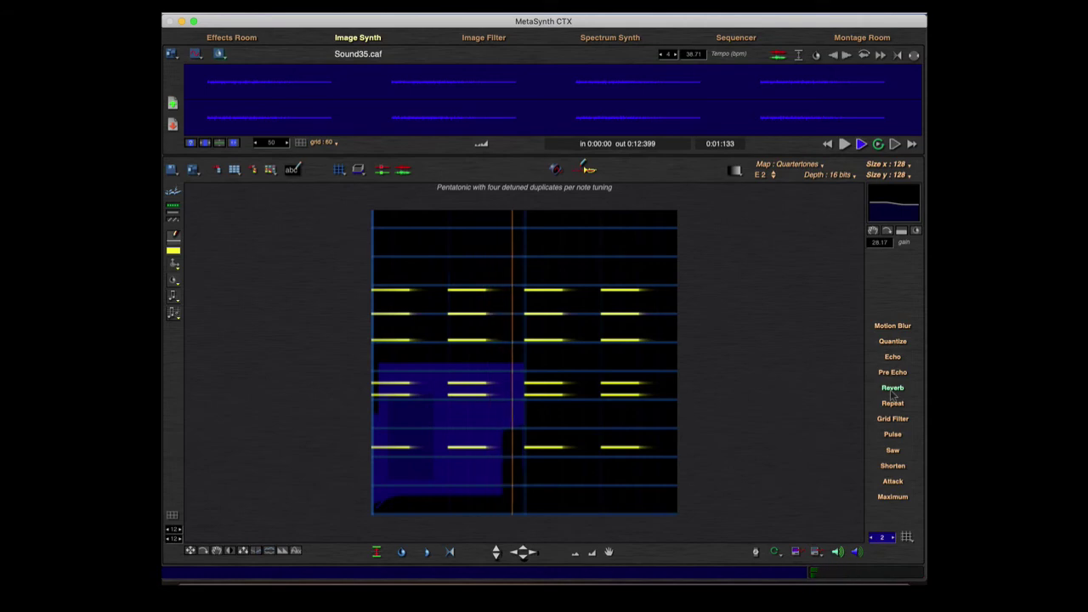
{"action": "key", "text": "space"}
Step: Undo the earlier reverb, set the grid to 8, reapply Reverb for fading tails, and listen
{"action": "key", "text": "super+z"}
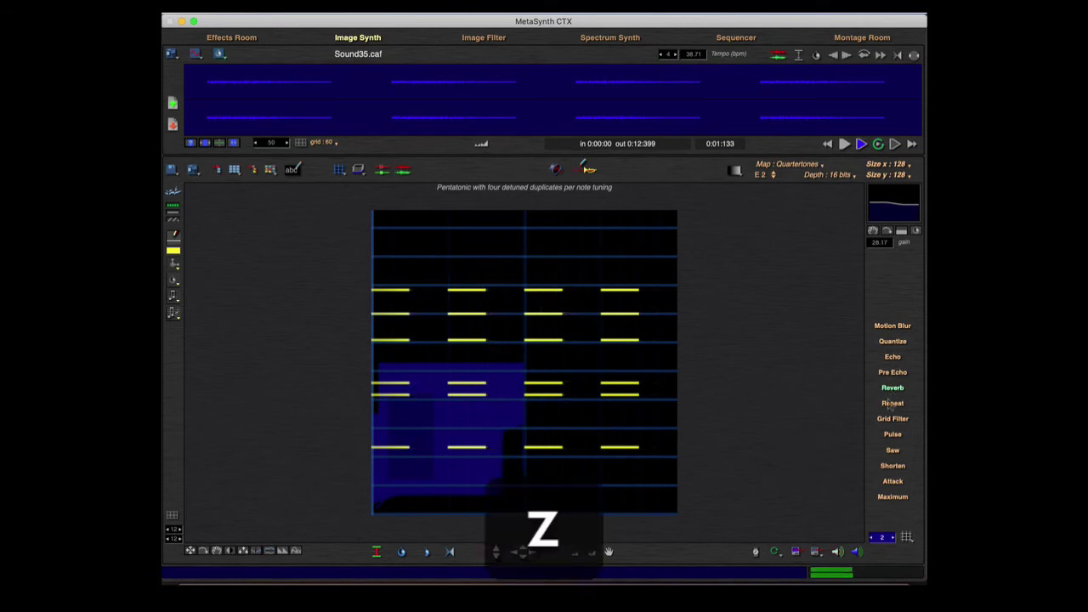
{"action": "left_click", "coordinate": [885, 538]}
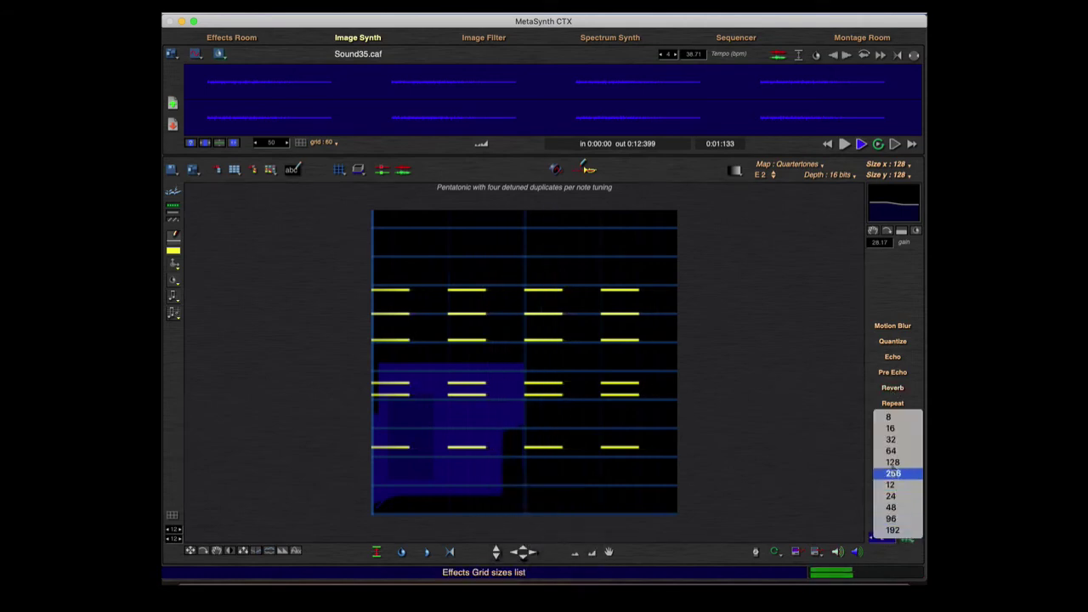
{"action": "left_click", "coordinate": [889, 417]}
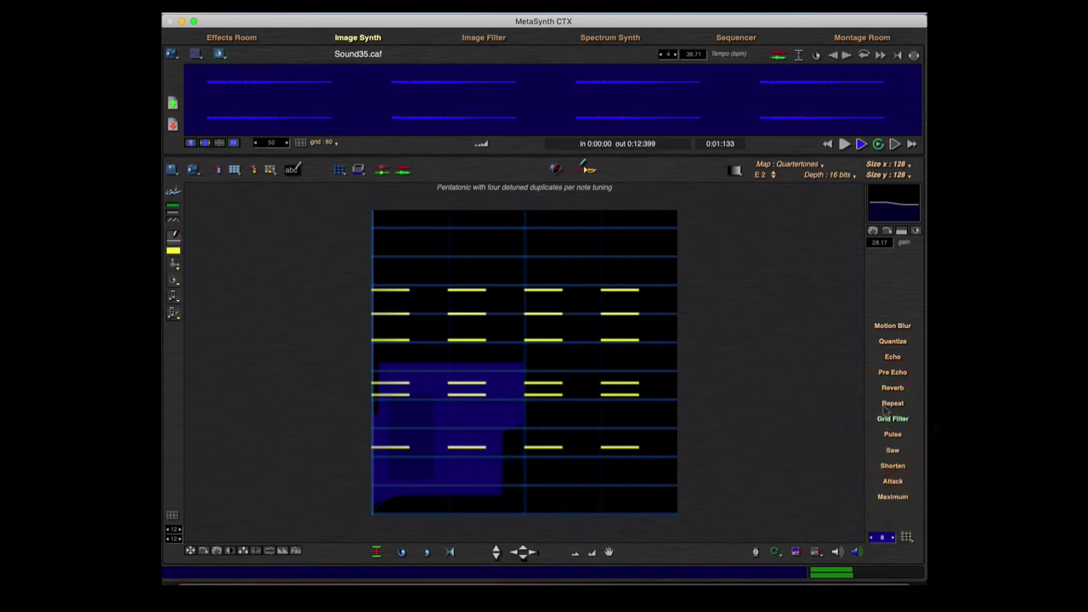
{"action": "left_click", "coordinate": [892, 389]}
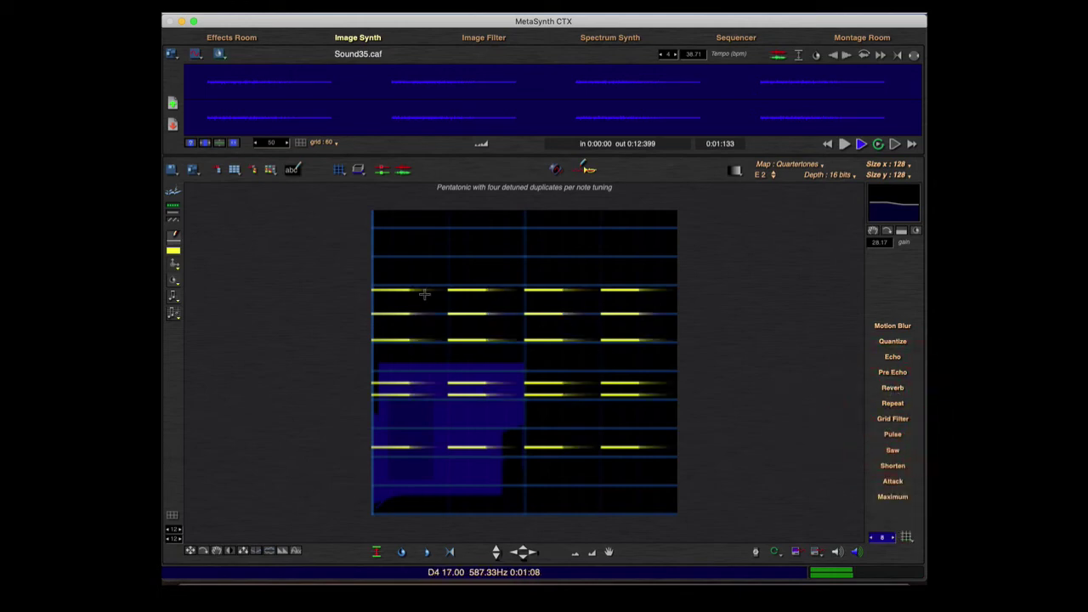
{"action": "key", "text": "space"}
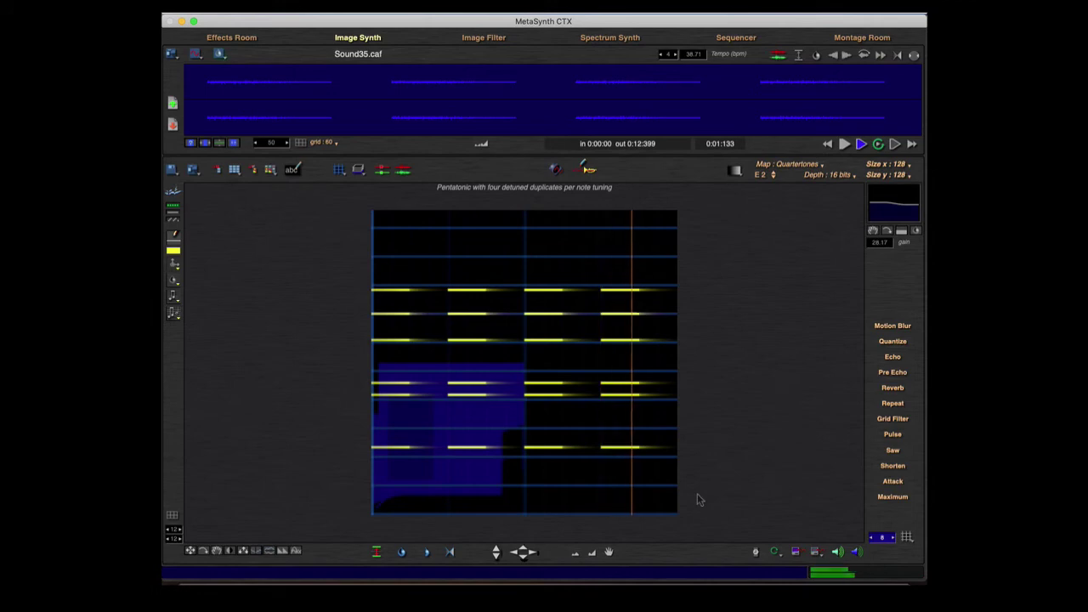
{"action": "key", "text": "space"}
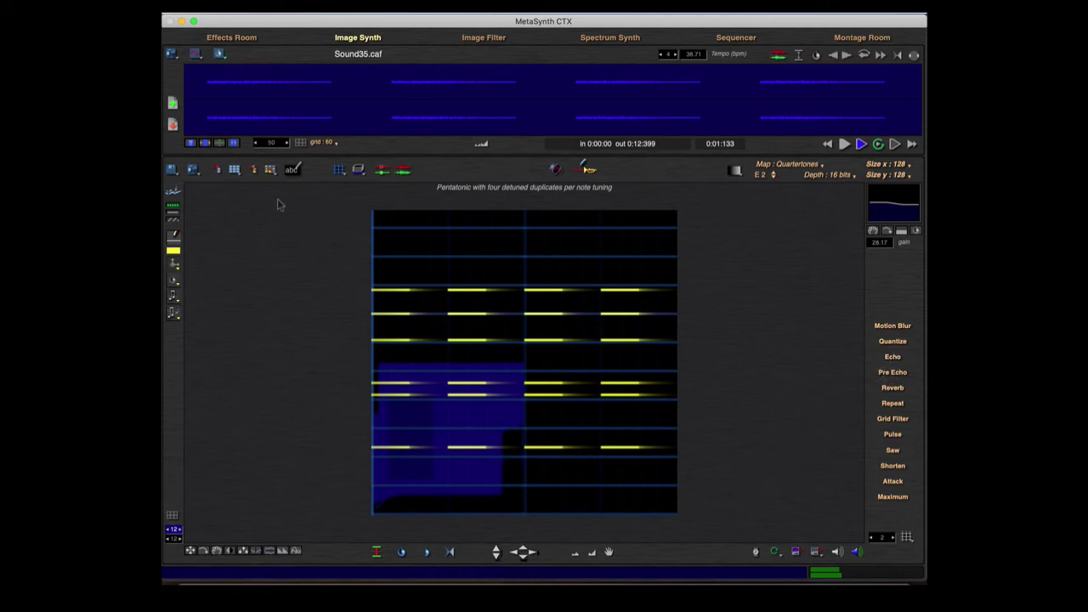
{"action": "left_click", "coordinate": [234, 170]}
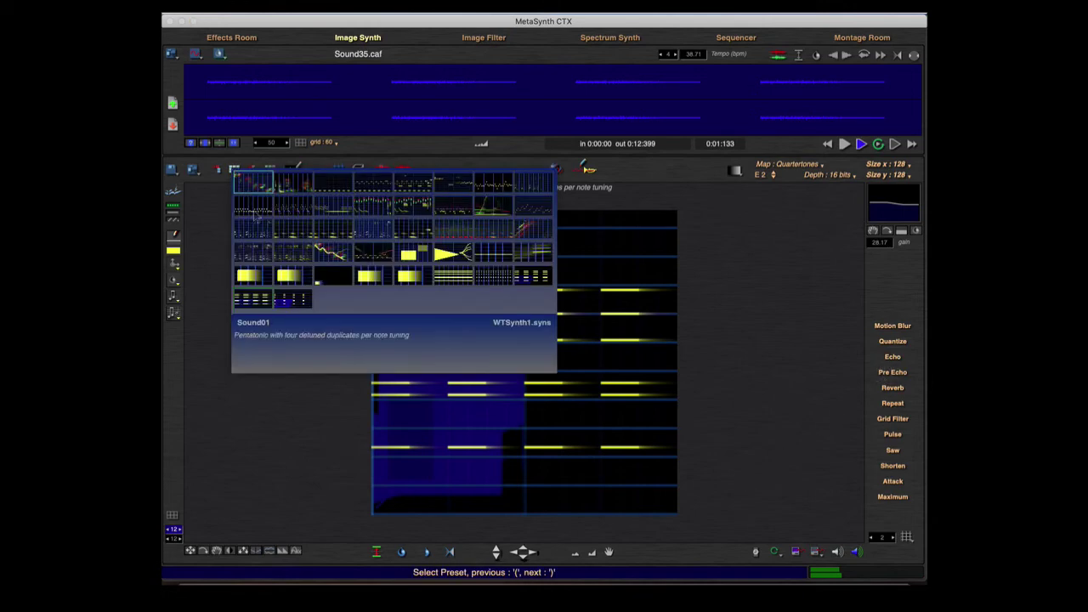
Step: Load the Sound42 preset, preview it, undo the faded tails, and set the effects grid to 8
{"action": "left_click", "coordinate": [289, 293]}
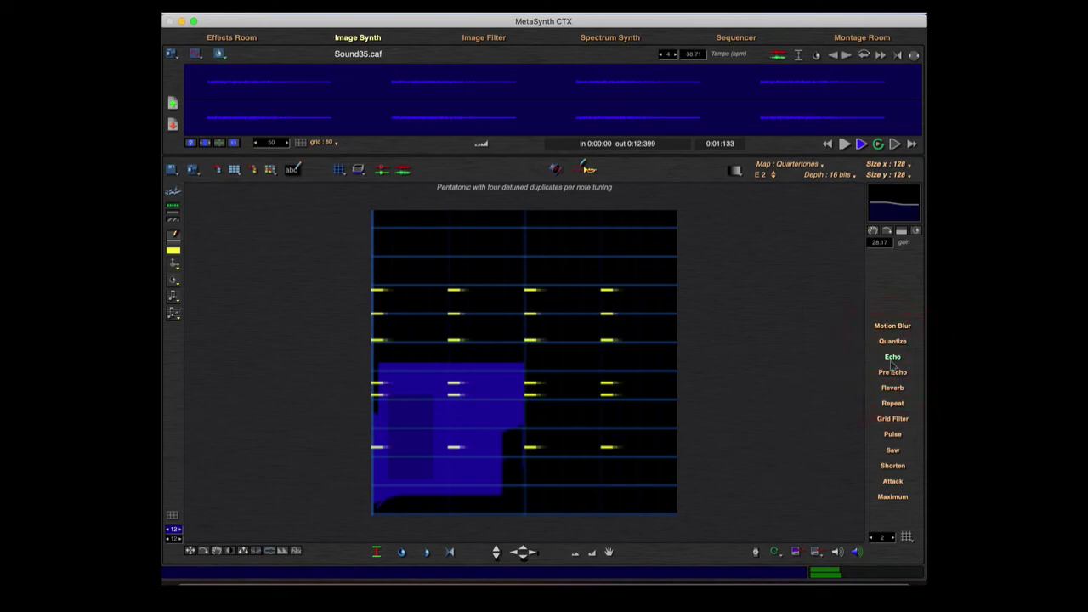
{"action": "key", "text": "space"}
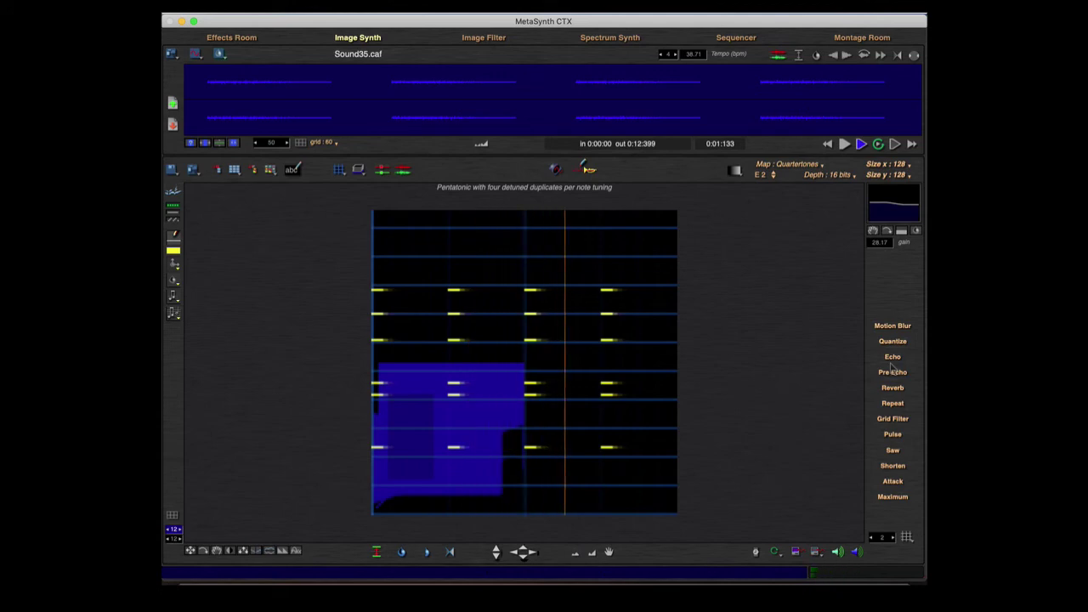
{"action": "key", "text": "space"}
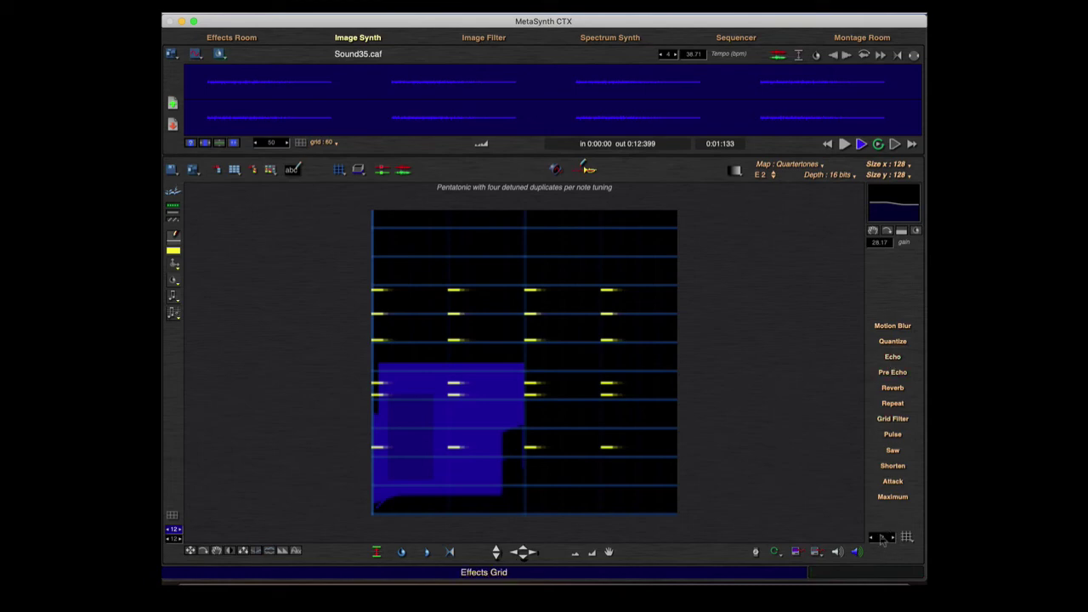
{"action": "key", "text": "z"}
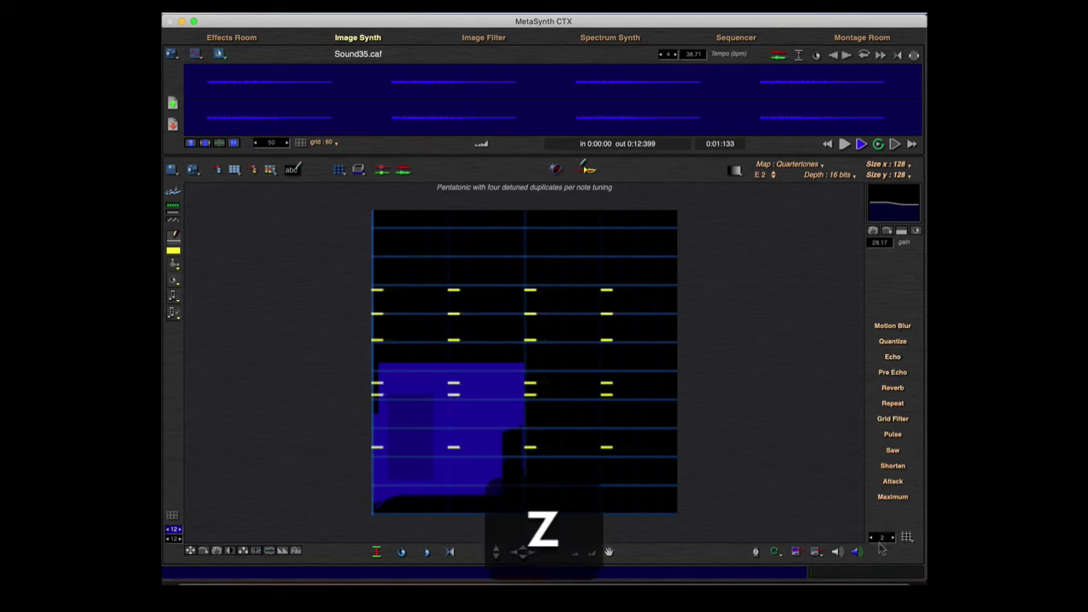
{"action": "left_click", "coordinate": [907, 541]}
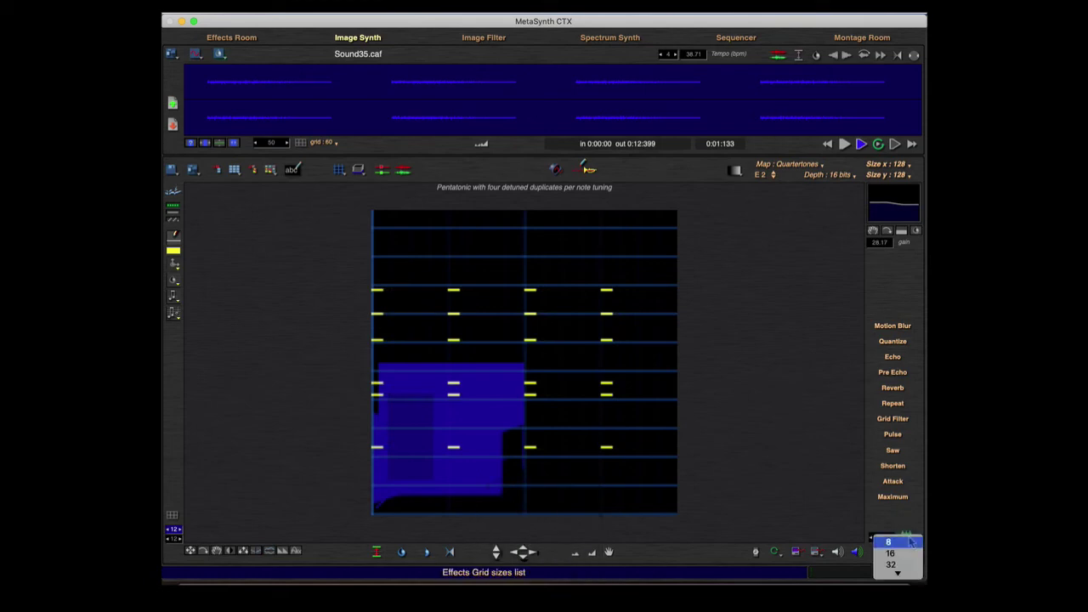
{"action": "left_click", "coordinate": [904, 541]}
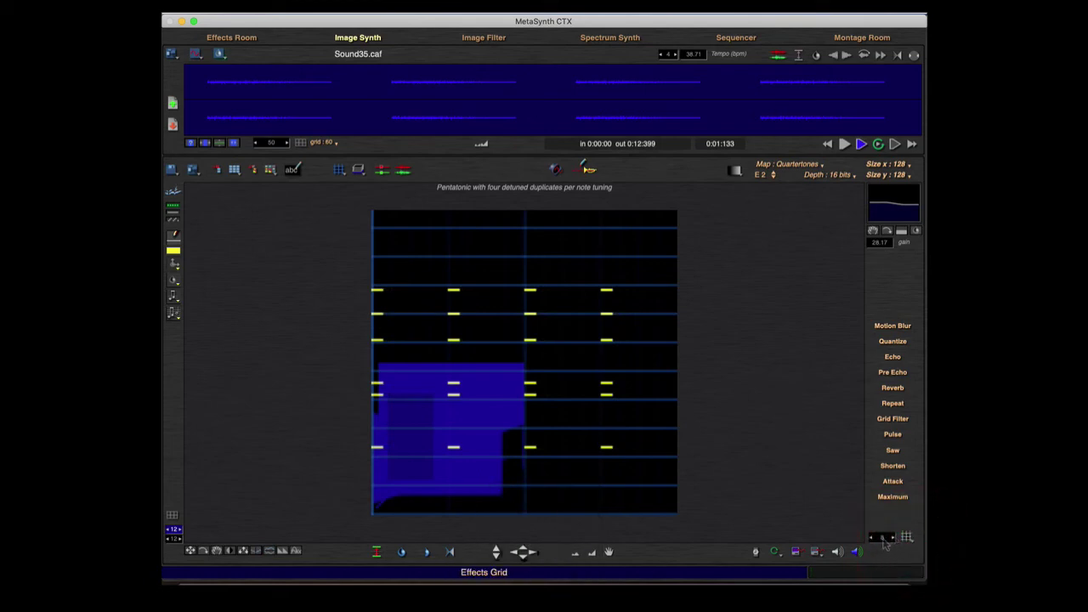
Step: Add Echo copies after and Pre Echo copies before each note, previewing each result
{"action": "left_click", "coordinate": [893, 360]}
{"action": "key", "text": "space"}
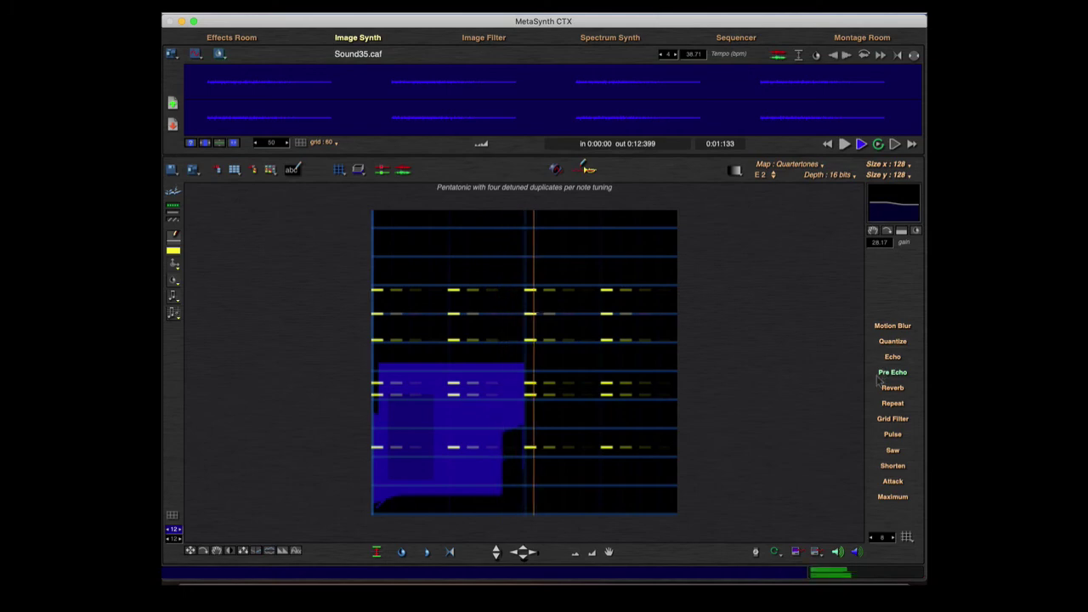
{"action": "key", "text": "space"}
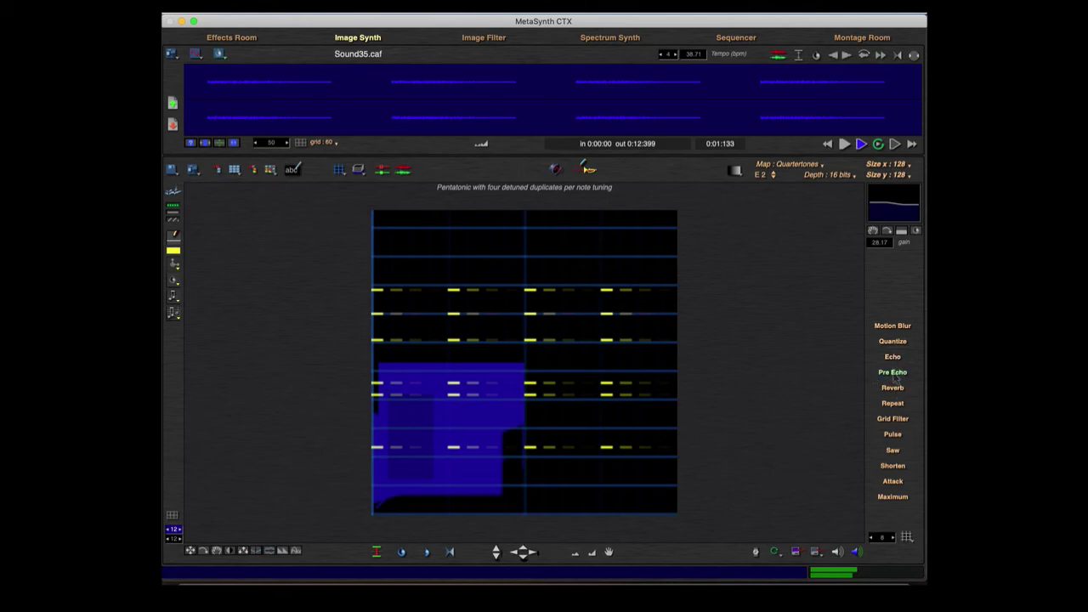
{"action": "left_click", "coordinate": [894, 376]}
{"action": "key", "text": "space"}
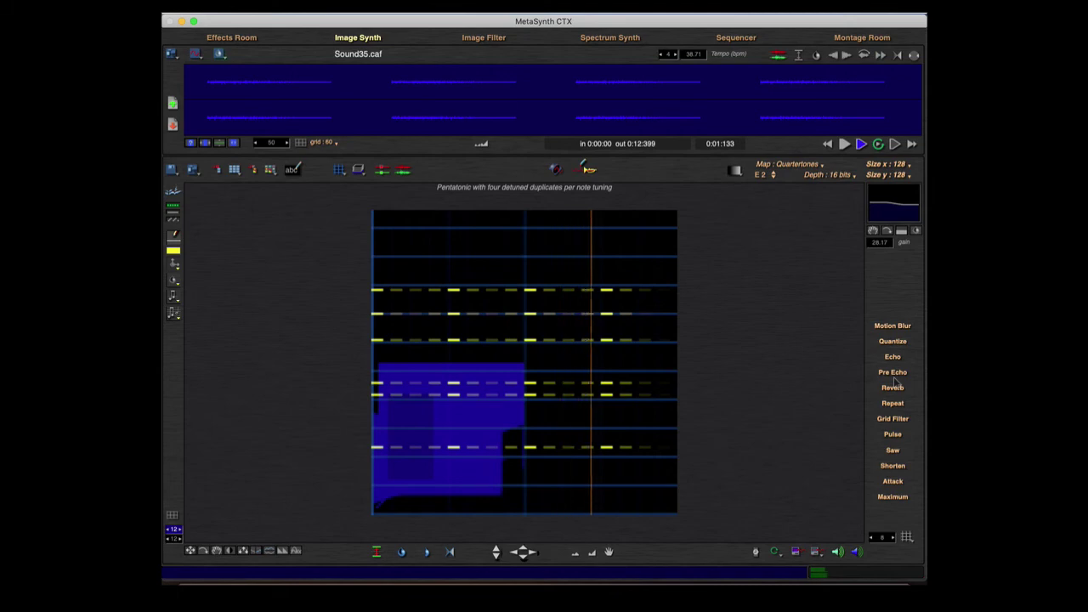
{"action": "key", "text": "space"}
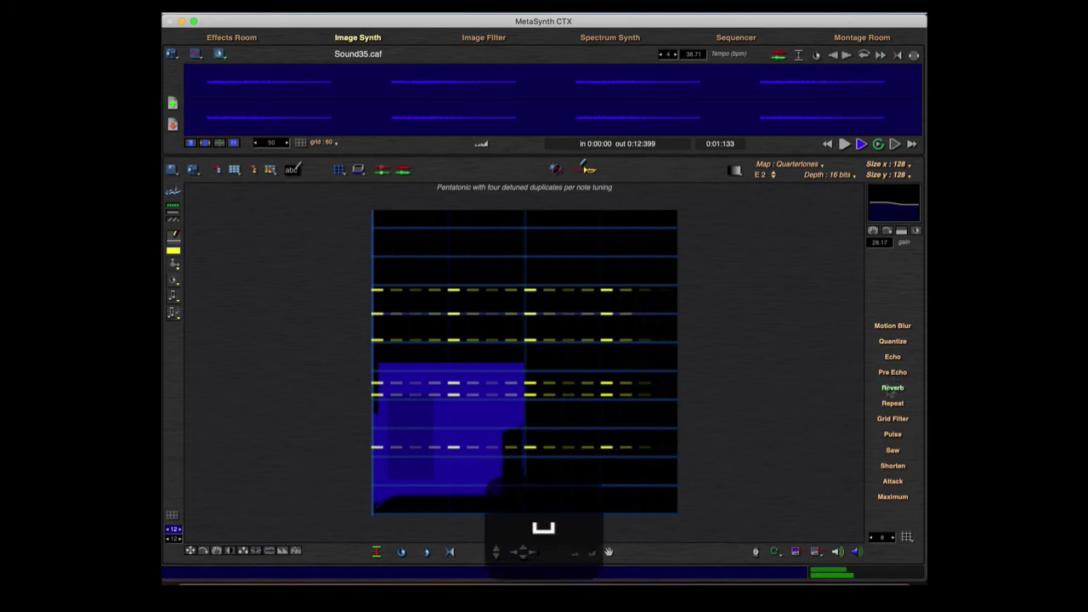
{"action": "key", "text": "alt"}
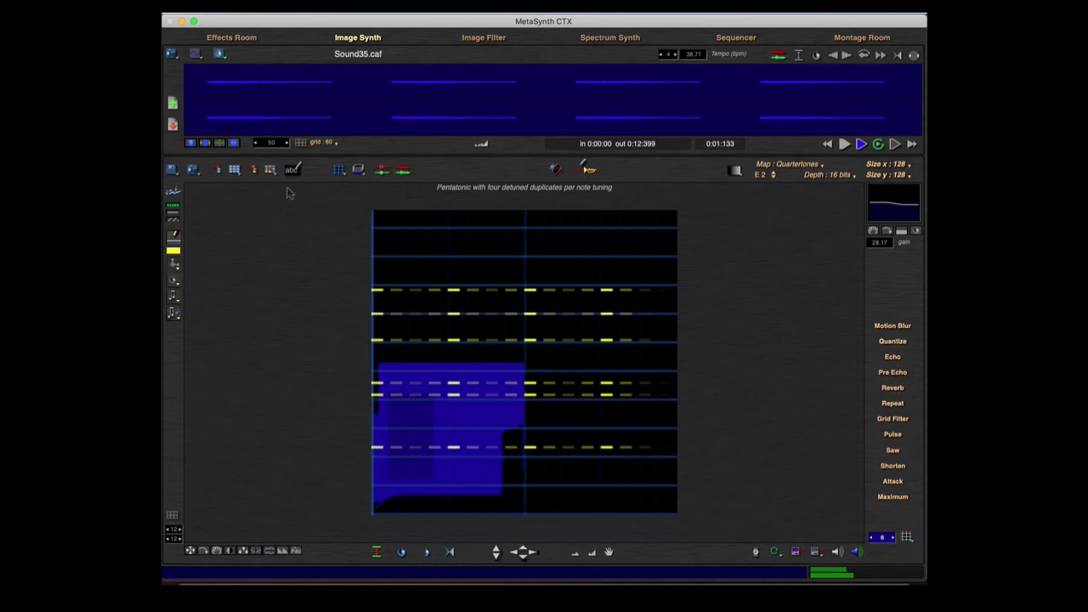
{"action": "left_click", "coordinate": [252, 172]}
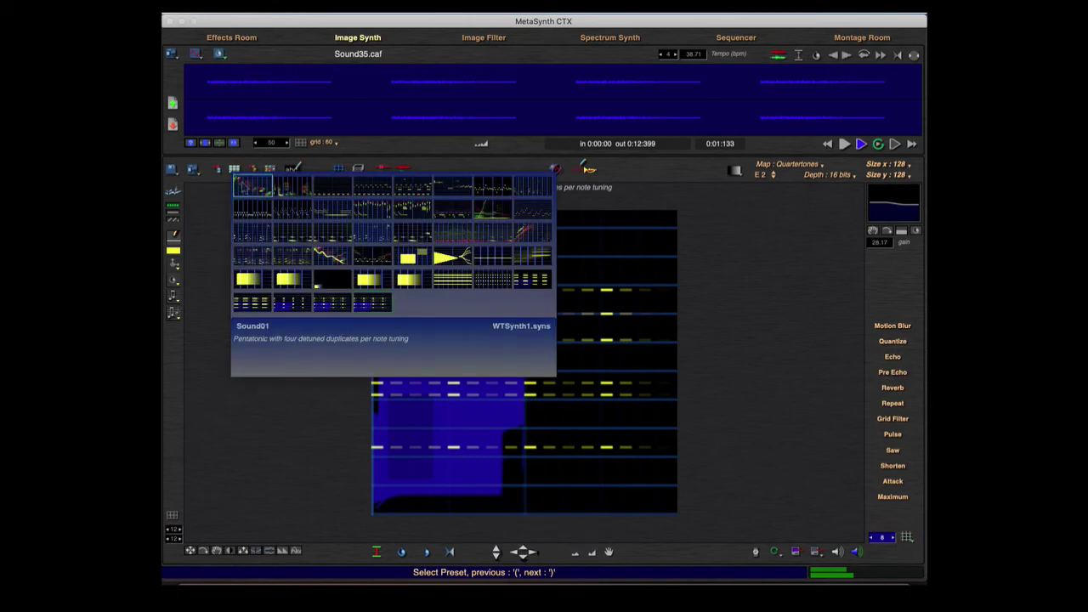
Step: Load another synth preset from the preset browser to restore plain note dashes
{"action": "left_click", "coordinate": [363, 313]}
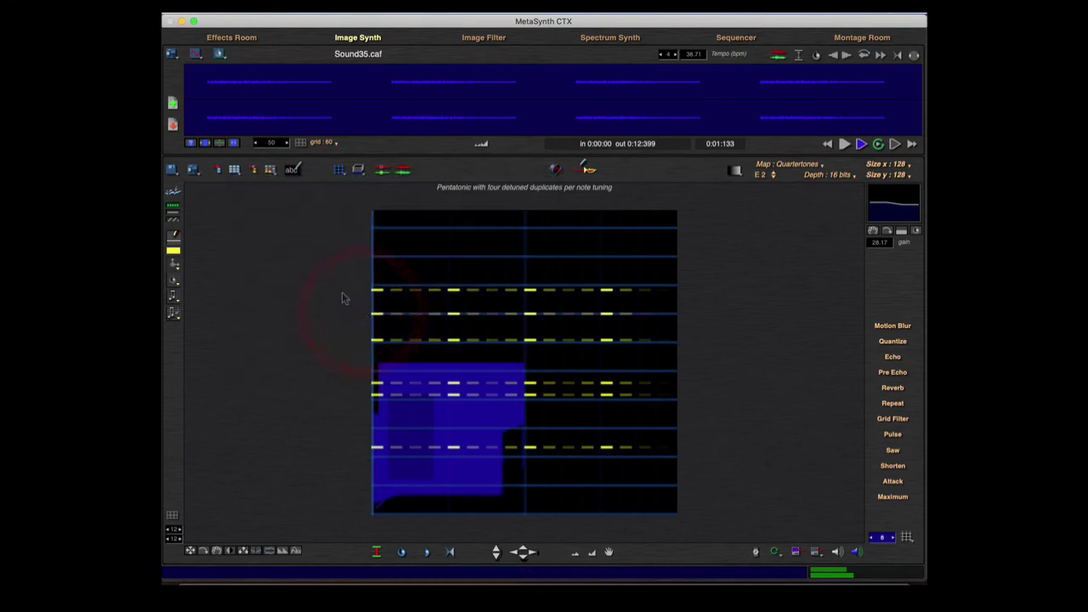
{"action": "left_click", "coordinate": [238, 174]}
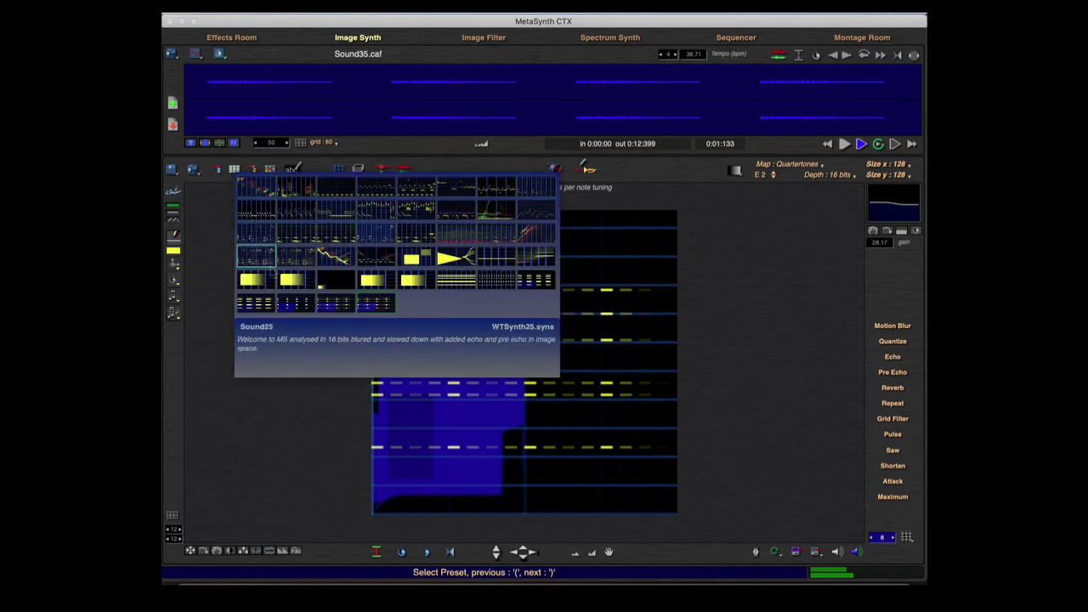
{"action": "left_click", "coordinate": [286, 299]}
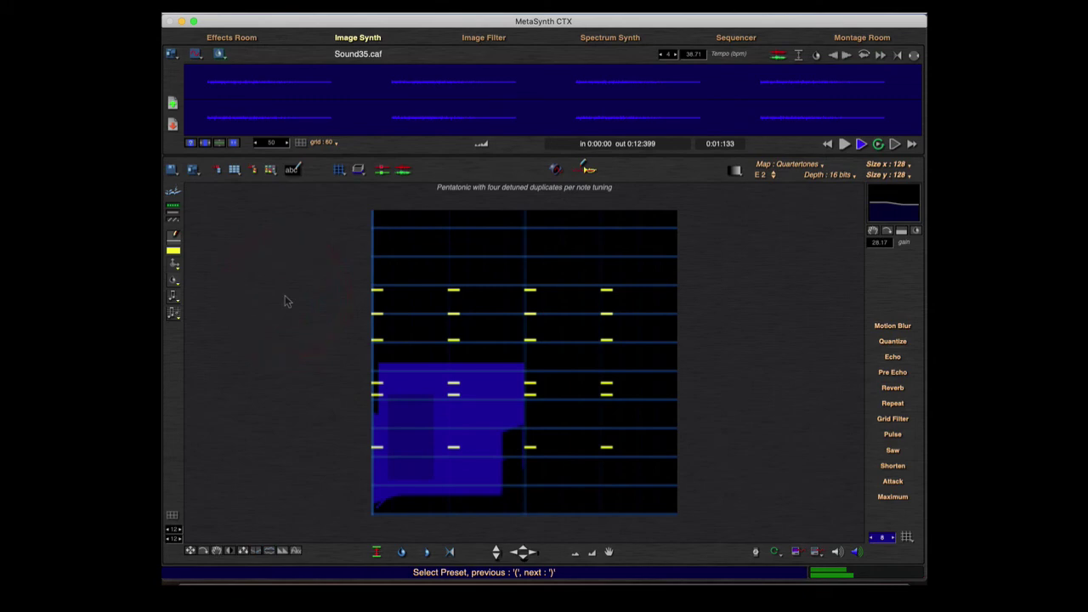
Step: Set the effects grid size to 16 and quantize the notes into long, evenly spaced bars
{"action": "left_click", "coordinate": [891, 343]}
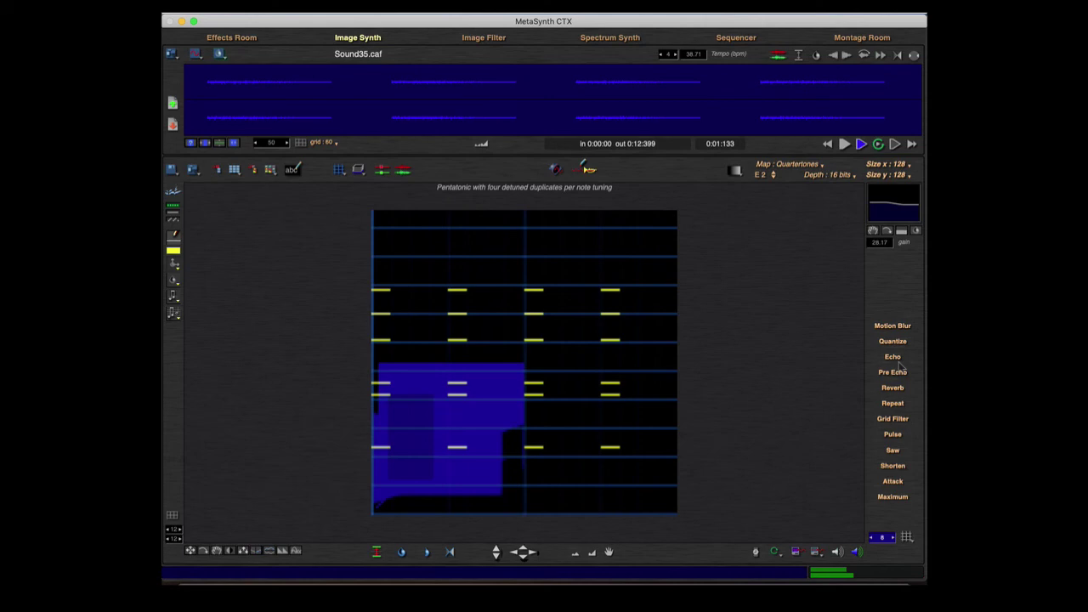
{"action": "key", "text": "z"}
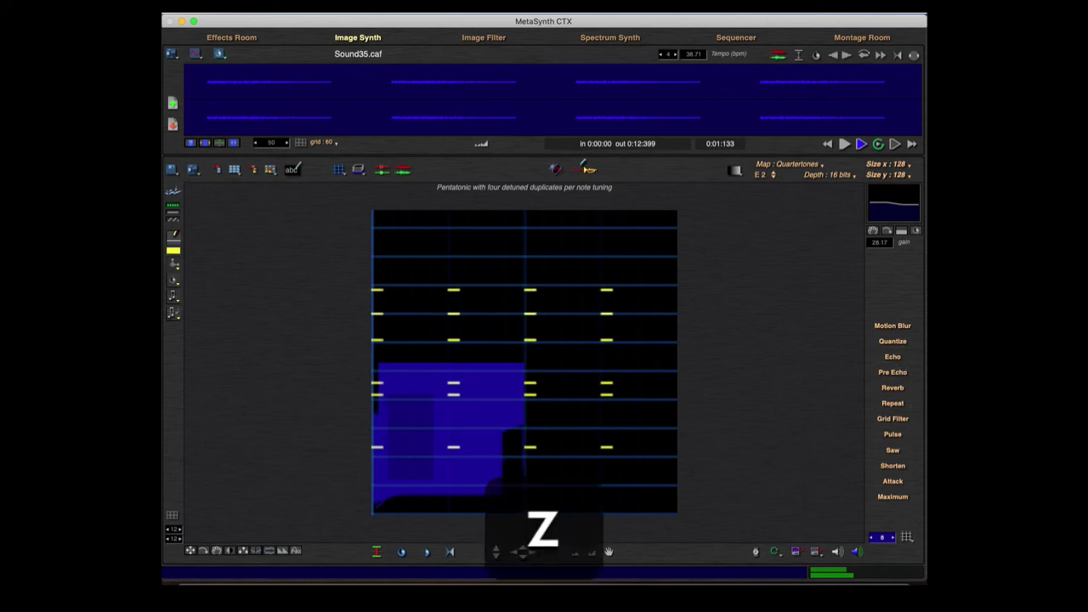
{"action": "left_click", "coordinate": [907, 538]}
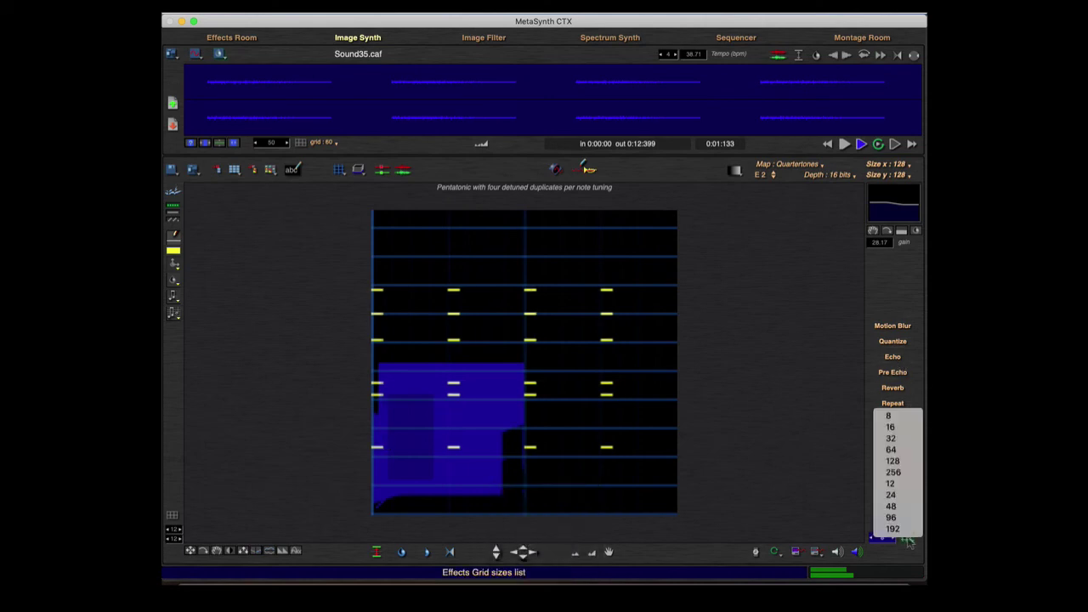
{"action": "left_click", "coordinate": [886, 428]}
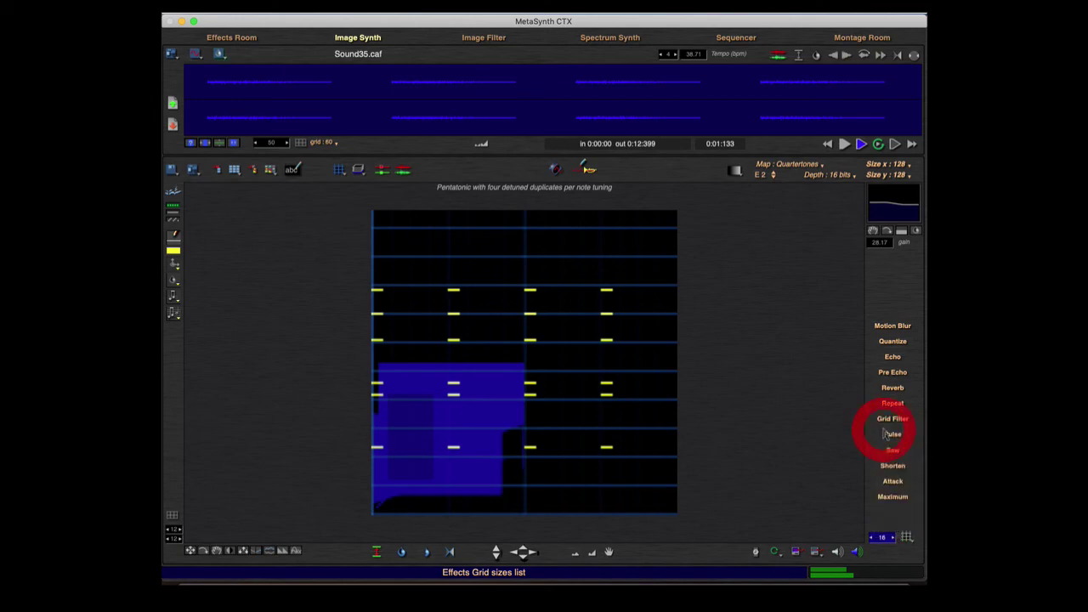
{"action": "left_click", "coordinate": [893, 342]}
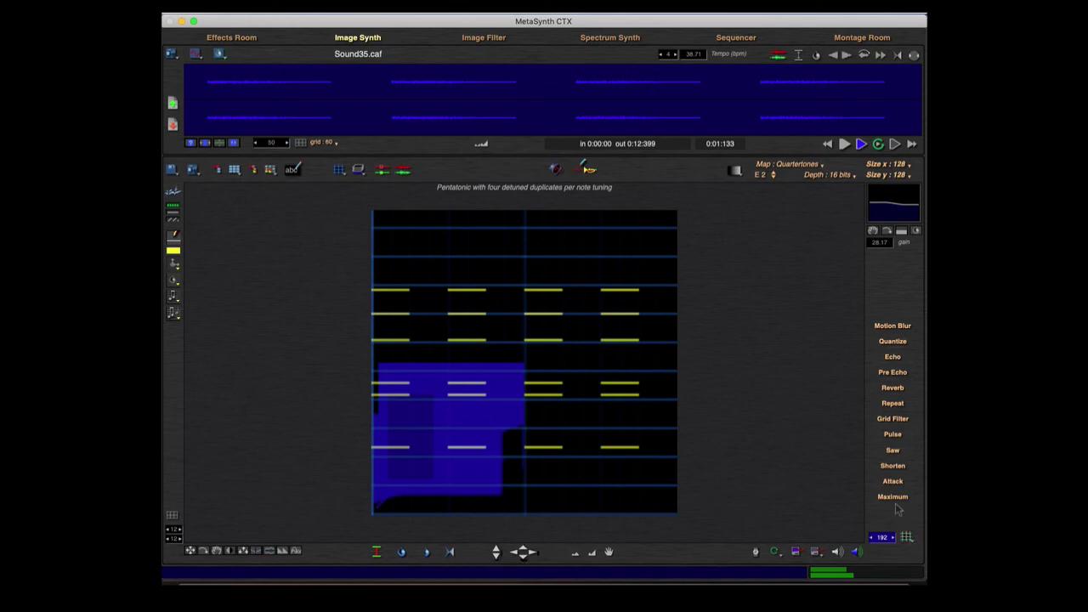
Step: Shorten the notes twice, apply Maximum for thin full-height bars, and preview the result
{"action": "left_click", "coordinate": [892, 497]}
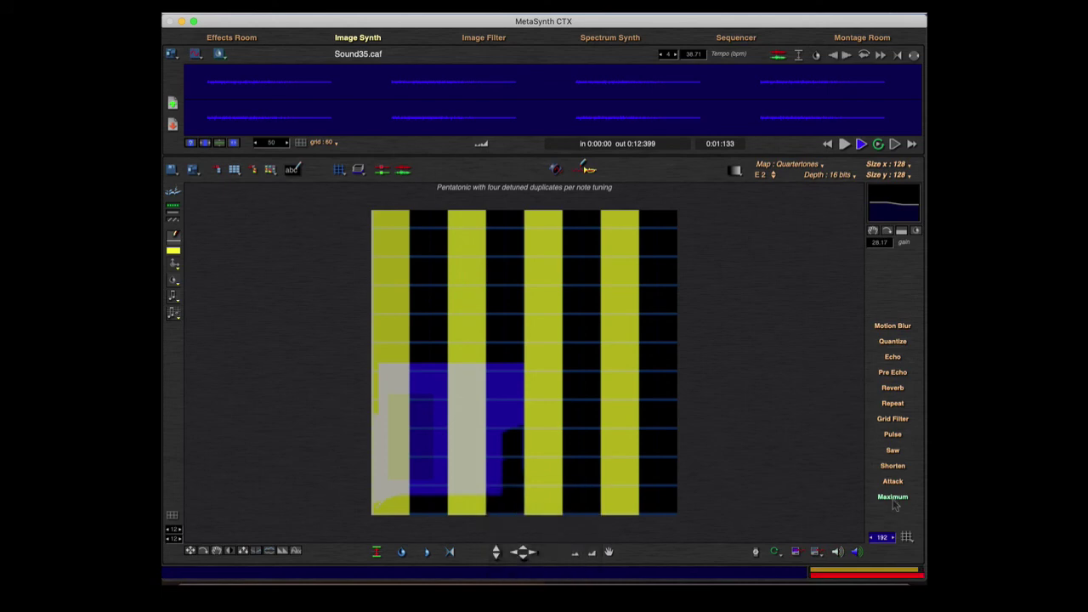
{"action": "key", "text": "super+z"}
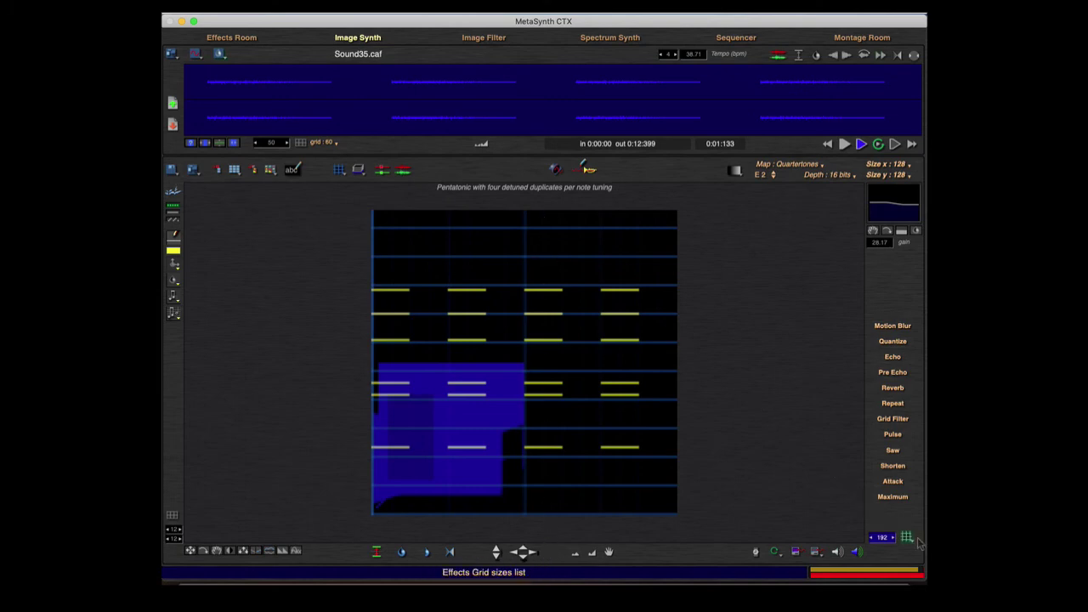
{"action": "left_click", "coordinate": [893, 467]}
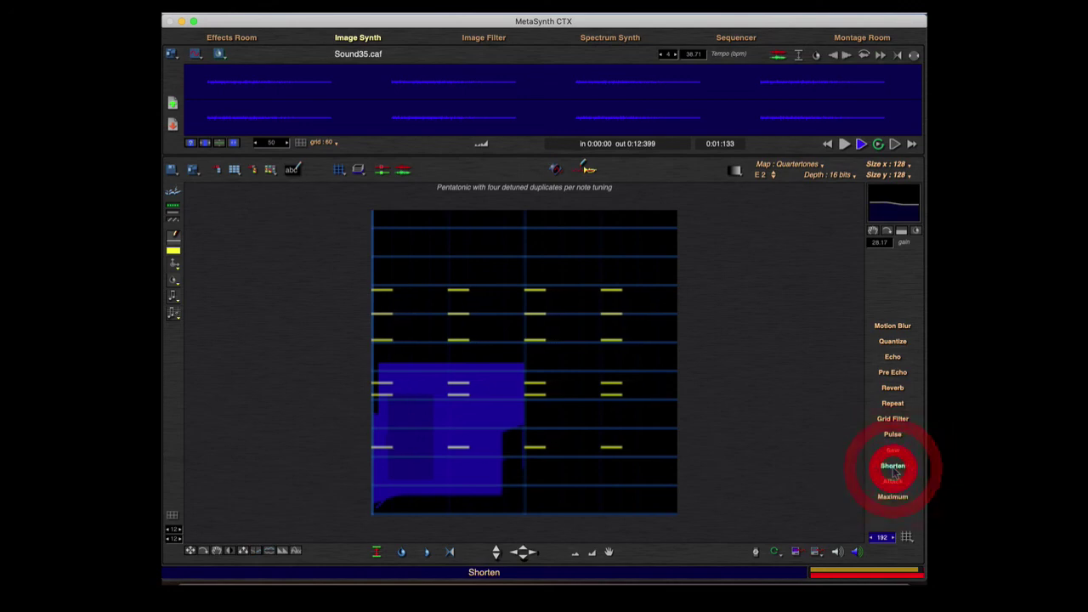
{"action": "left_click", "coordinate": [892, 466]}
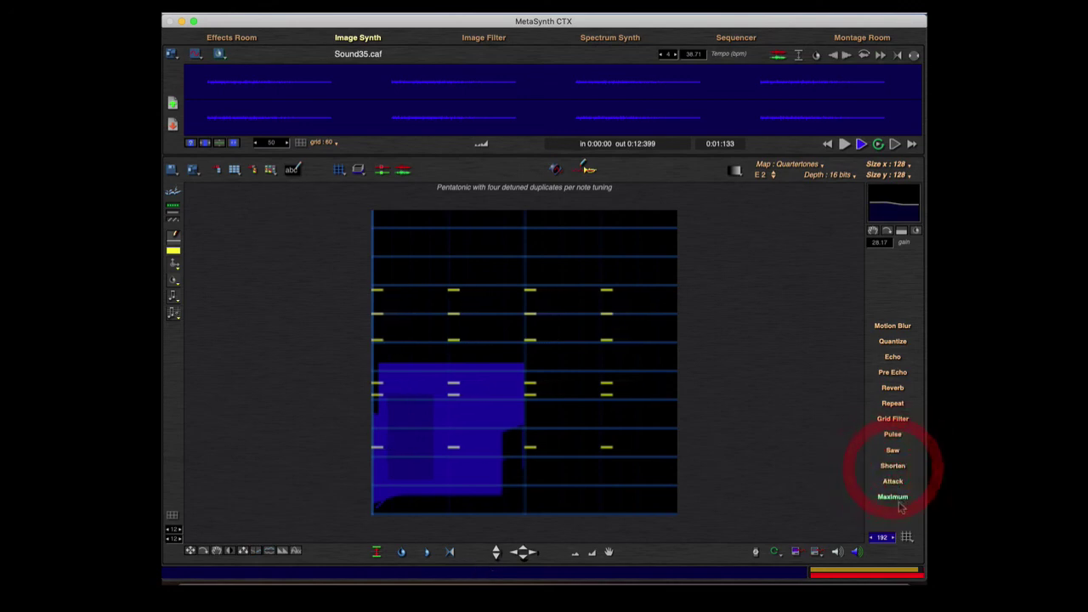
{"action": "left_click", "coordinate": [897, 504]}
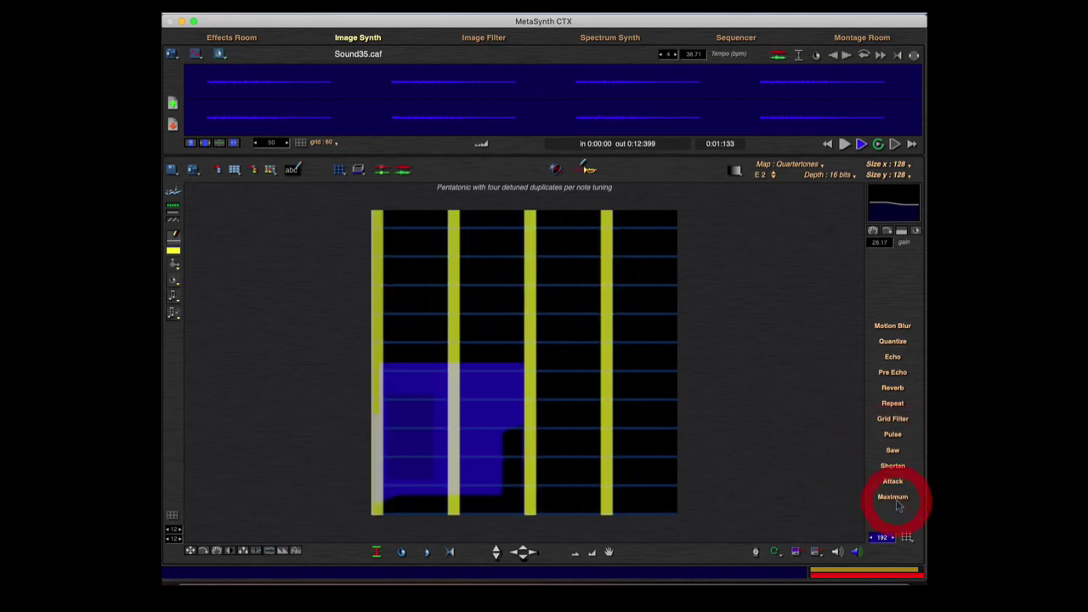
{"action": "key", "text": "space"}
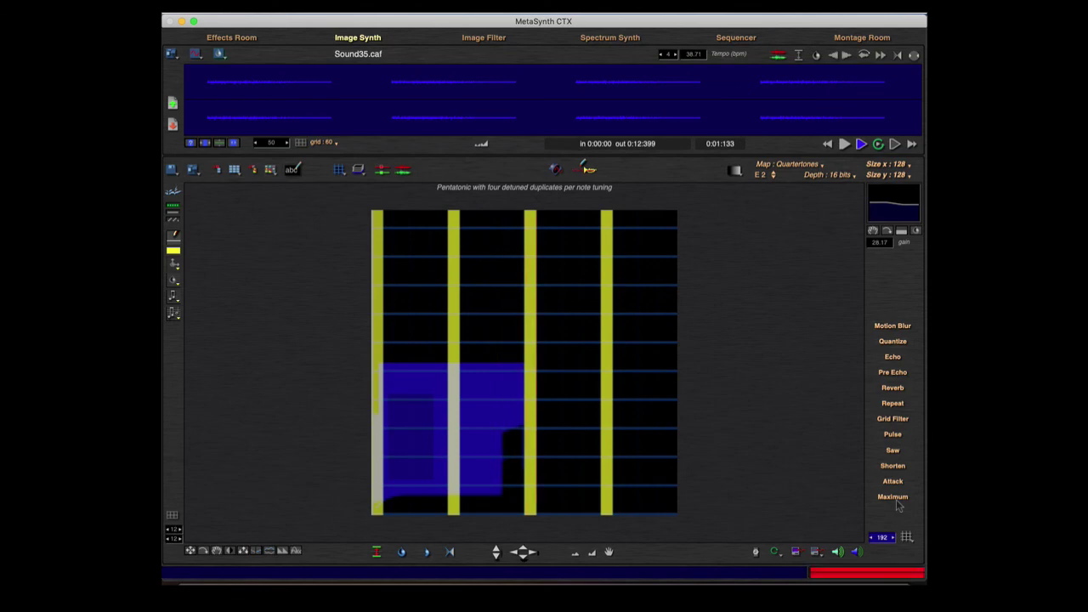
{"action": "key", "text": "alt+space"}
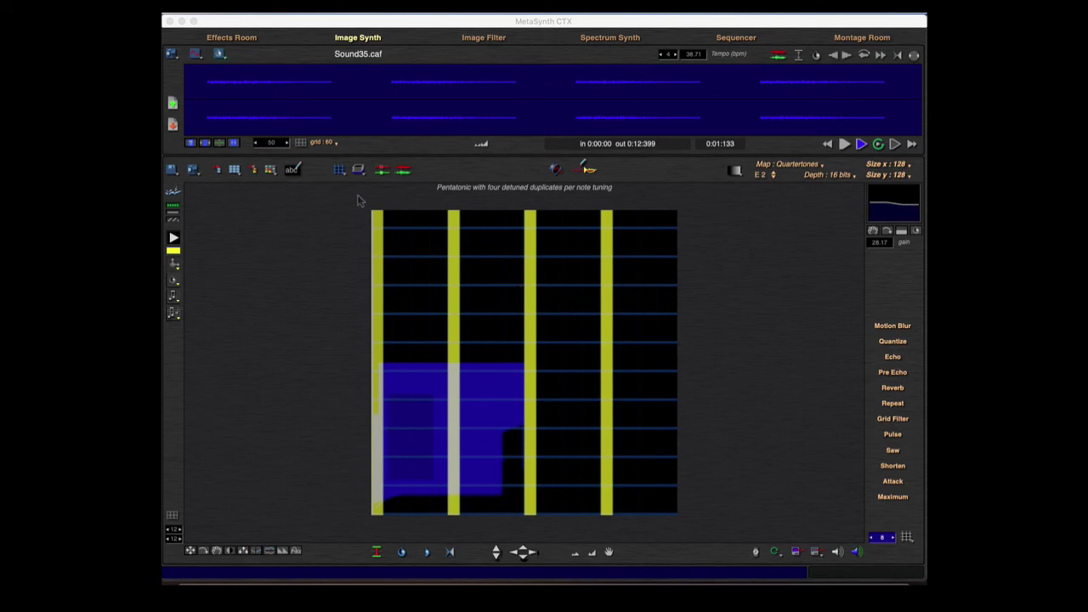
Step: Filter the image using the Grid channel from the grid menu
{"action": "left_click", "coordinate": [340, 170]}
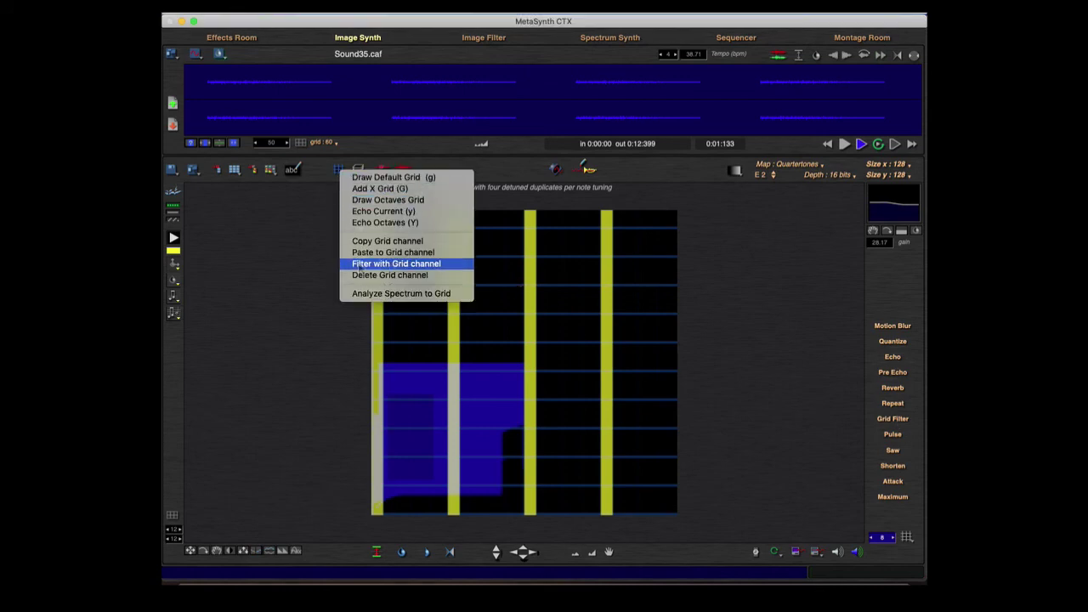
{"action": "left_click", "coordinate": [359, 266]}
{"action": "left_click", "coordinate": [799, 323]}
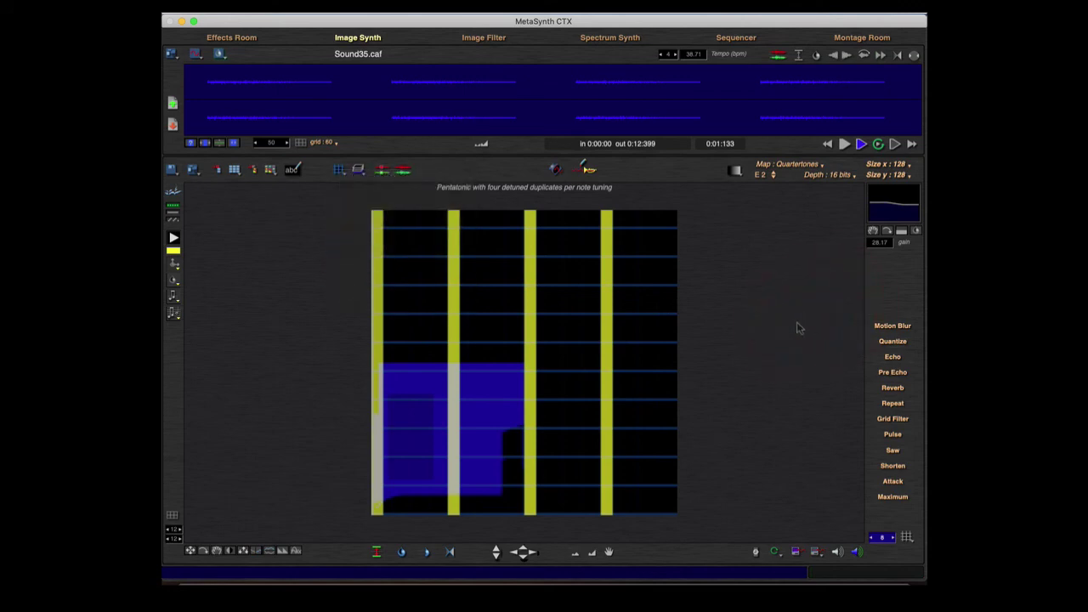